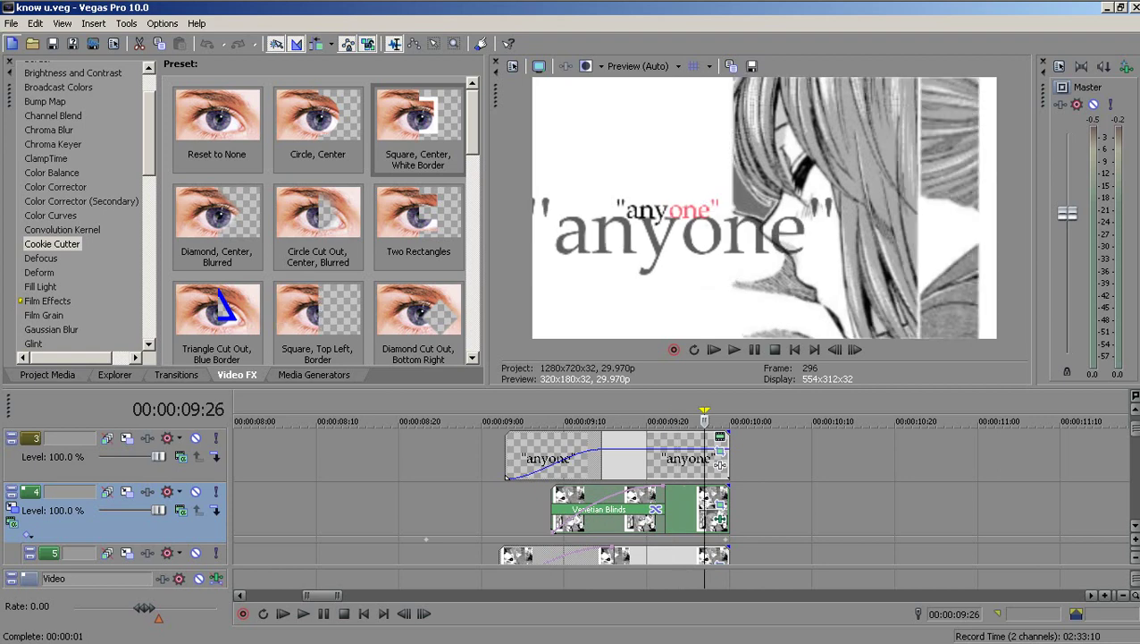
# Step: Start a new project and add the mahoutsukai-no-yome-chise-hatori-elias-ainsworth-the-ancient-magus-bride PNG from DATA (E:) at the timeline's start
pyautogui.click(12, 43)
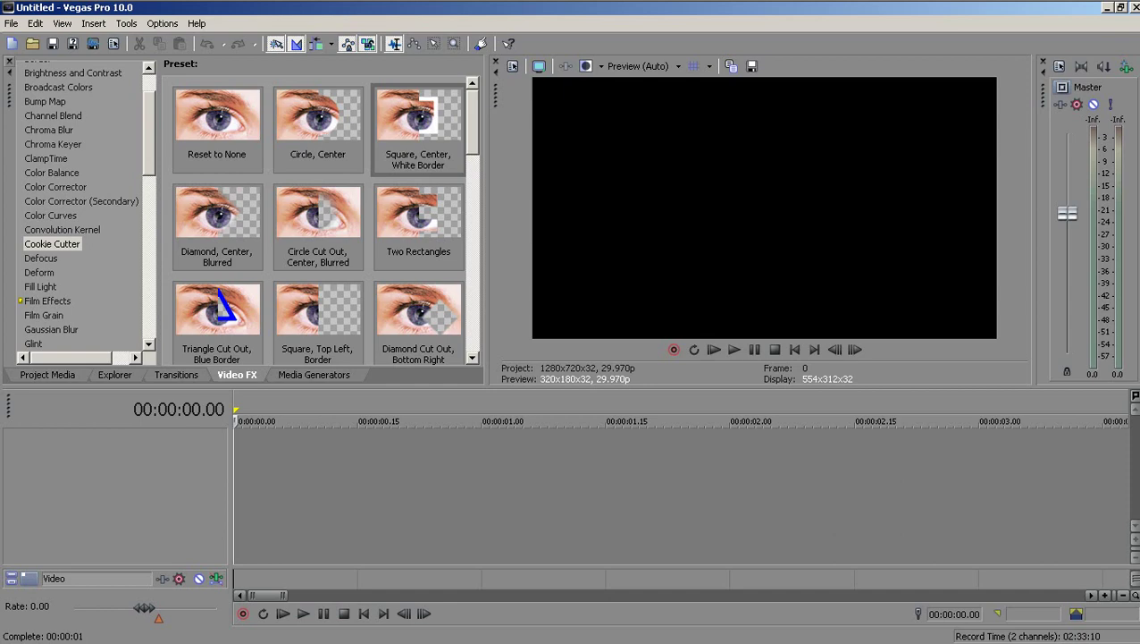
pyautogui.click(94, 10)
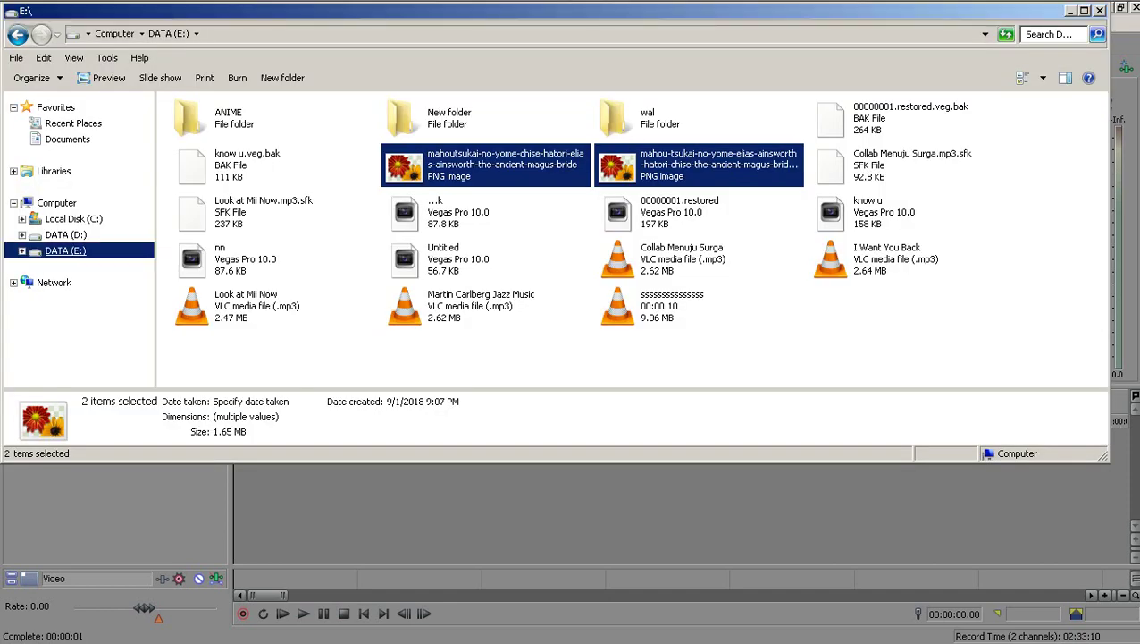
pyautogui.click(65, 251)
pyautogui.click(487, 166)
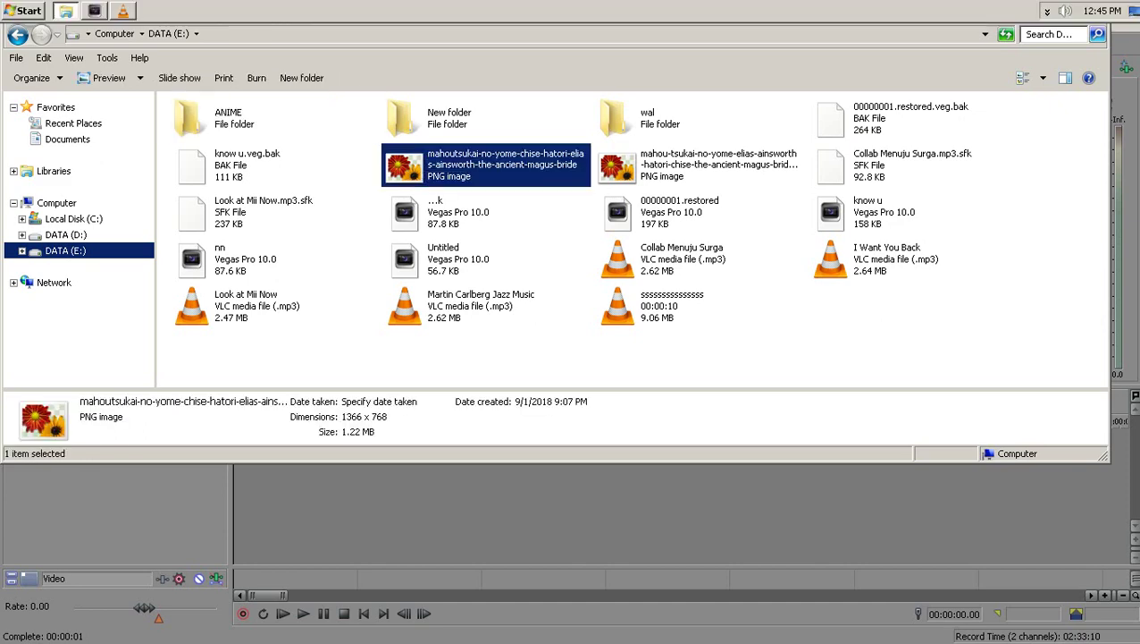
pyautogui.click(94, 11)
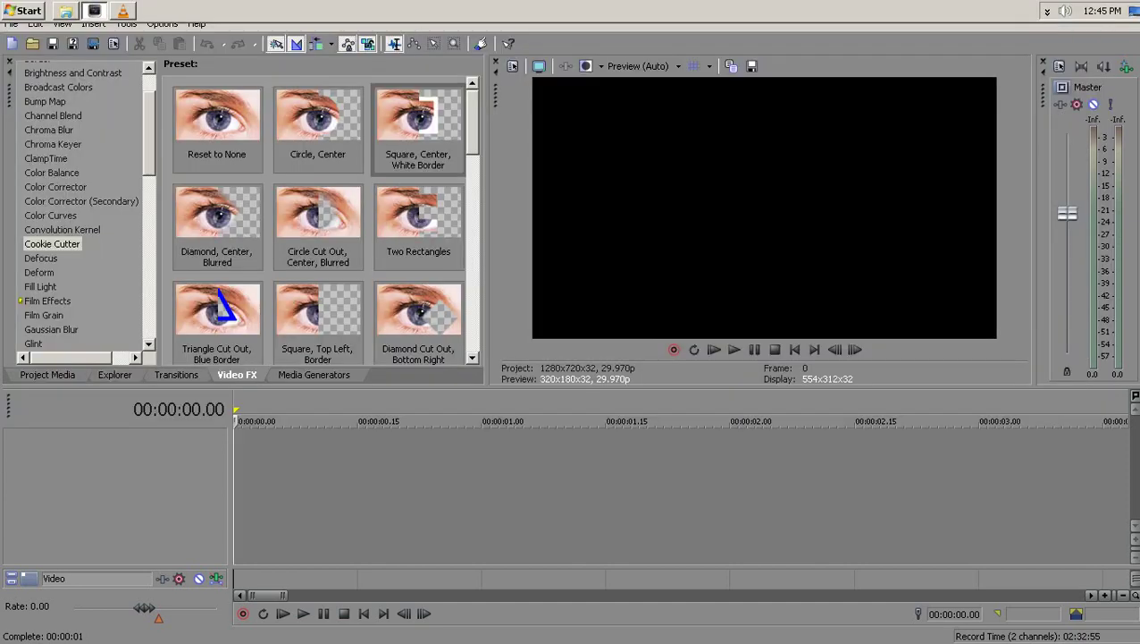
pyautogui.moveTo(94, 11); pyautogui.dragTo(238, 456)
pyautogui.click(263, 458)
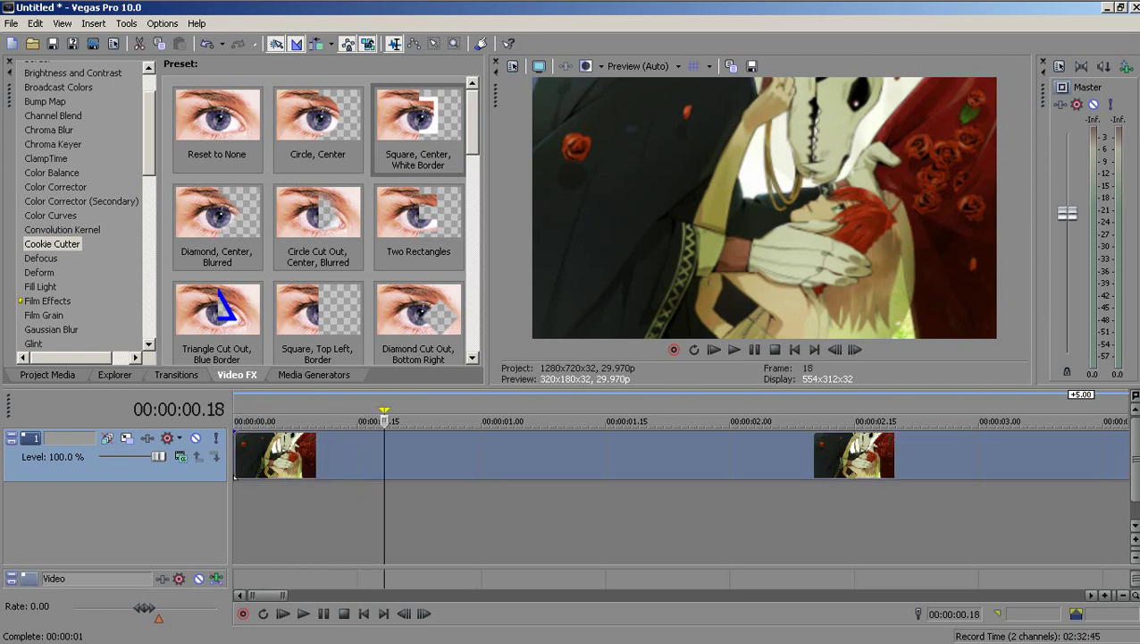
# Step: Split the image event, delete the excess part, and adjust the remaining event to end at about 00:00:00.28
pyautogui.moveTo(446, 421); pyautogui.dragTo(420, 420)
pyautogui.press('s')
pyautogui.click(481, 456)
pyautogui.press('Delete')
pyautogui.click(328, 455)
pyautogui.scroll(6, 513, 456)
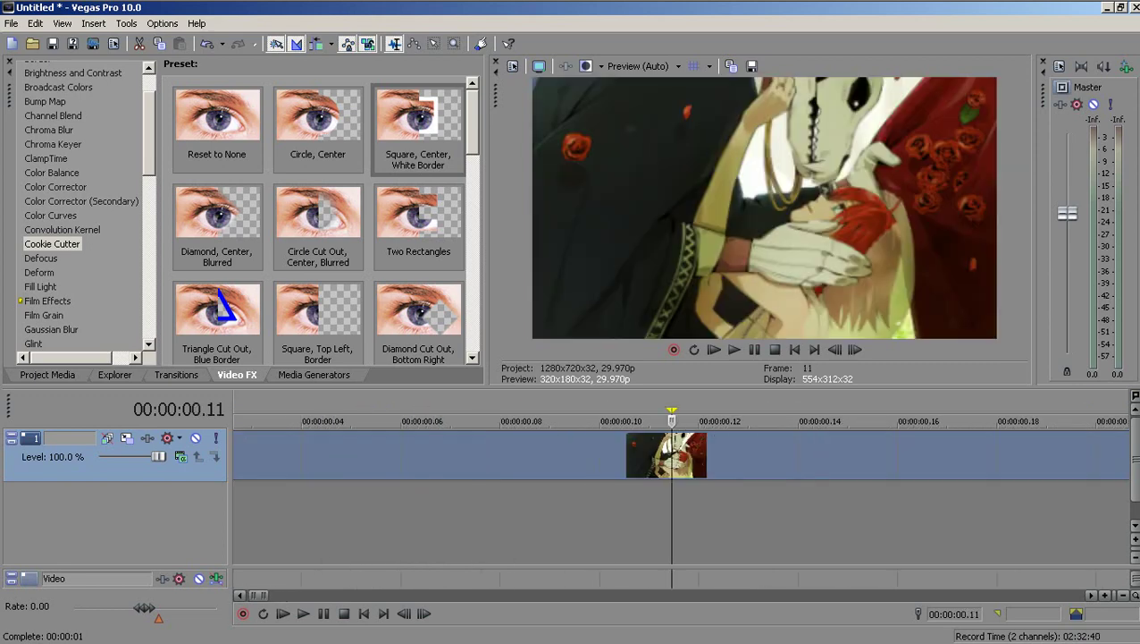
pyautogui.scroll(-5, 514, 456)
pyautogui.moveTo(514, 456); pyautogui.dragTo(583, 455)
# Step: Crop the image event around its center to about 999.4 wide and 561.8 high with Event Pan/Crop
pyautogui.click(573, 452)
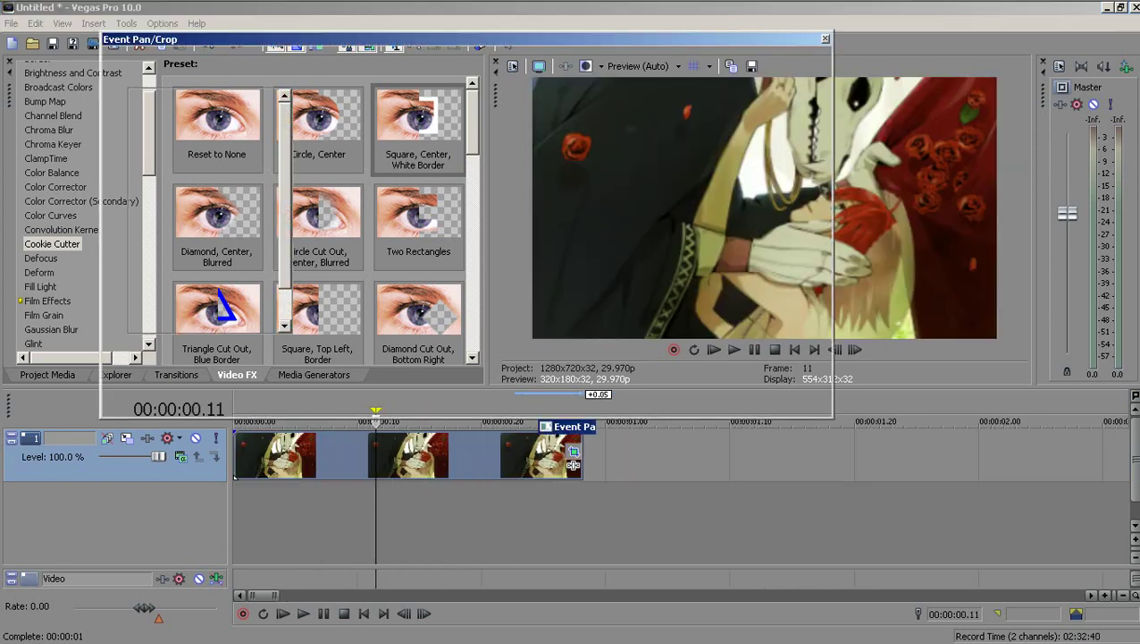
pyautogui.click(289, 356)
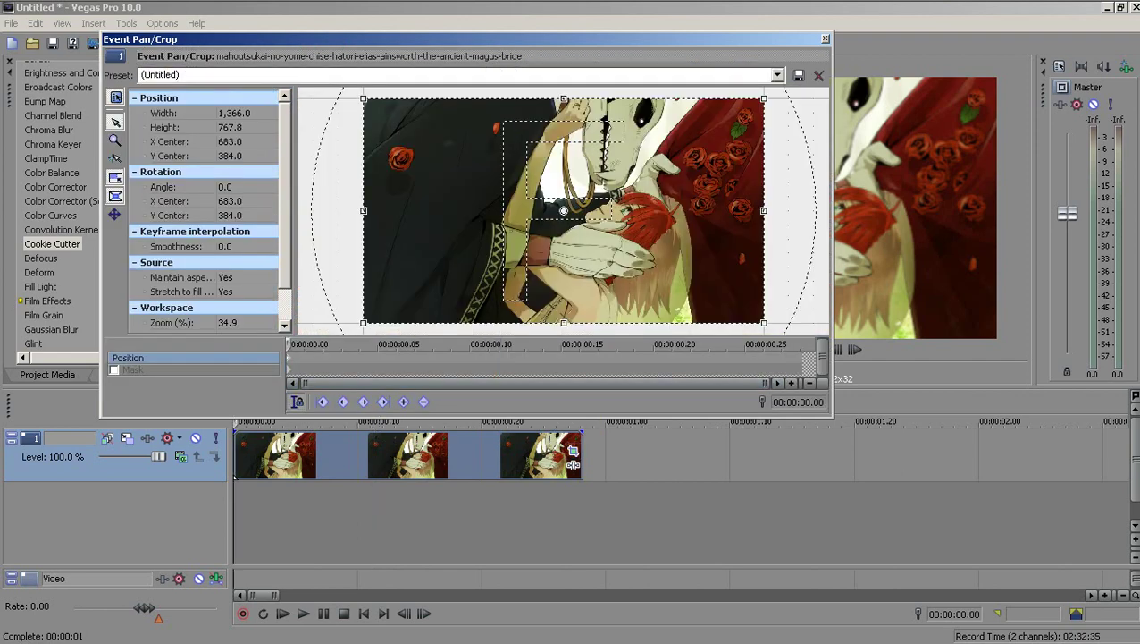
pyautogui.moveTo(364, 322); pyautogui.dragTo(417, 292)
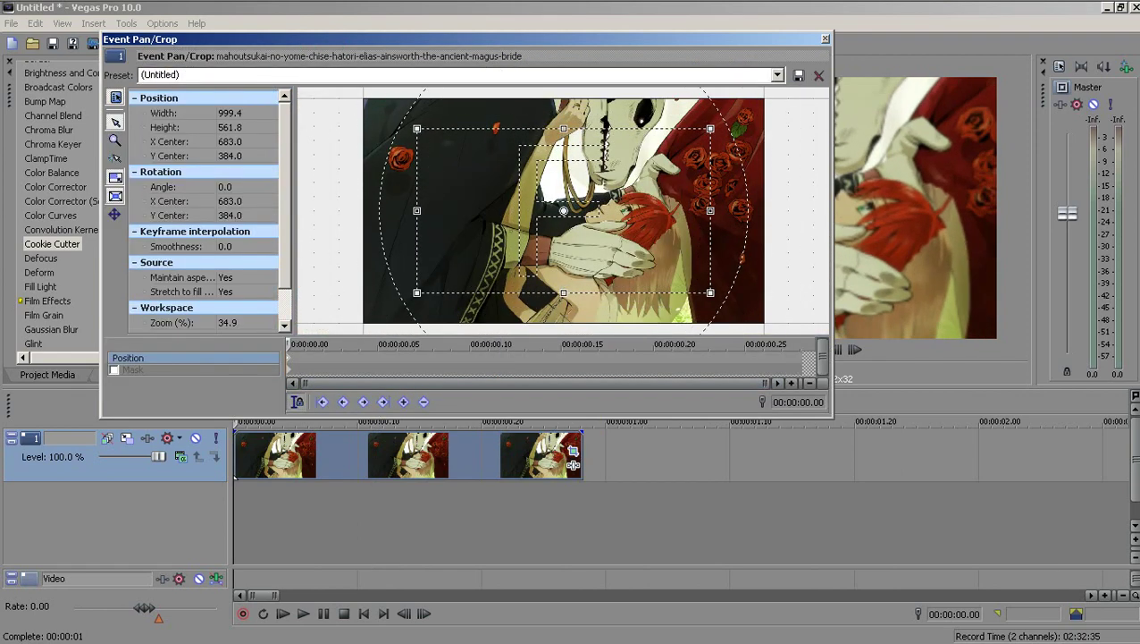
pyautogui.click(825, 39)
# Step: Set the video preview quality to Preview (Half)
pyautogui.click(638, 66)
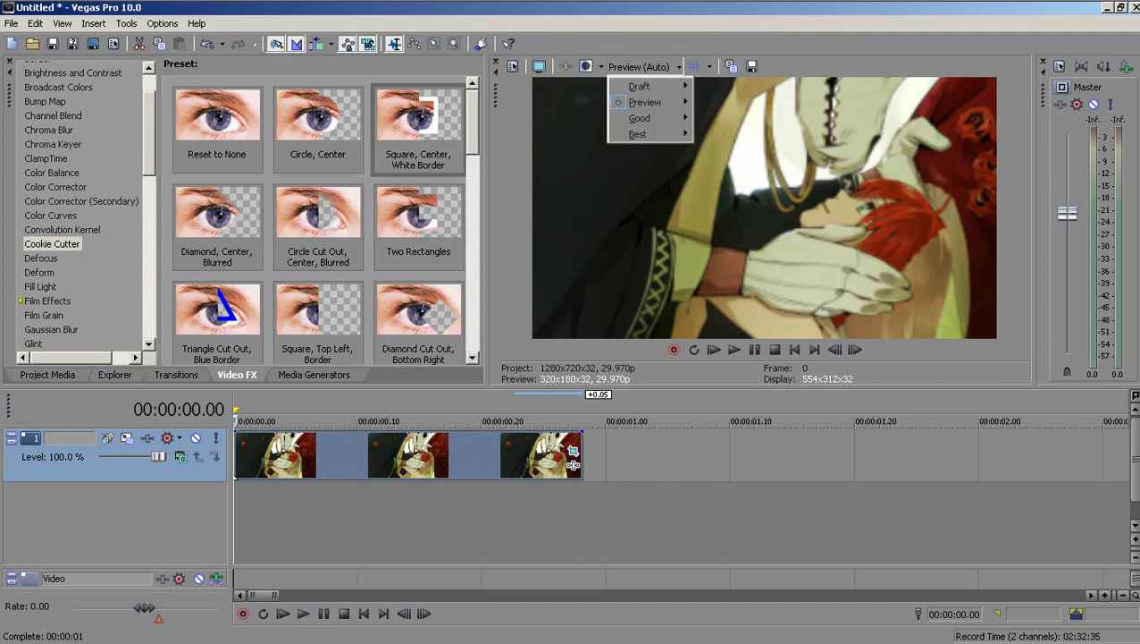
pyautogui.moveTo(646, 102)
pyautogui.click(719, 134)
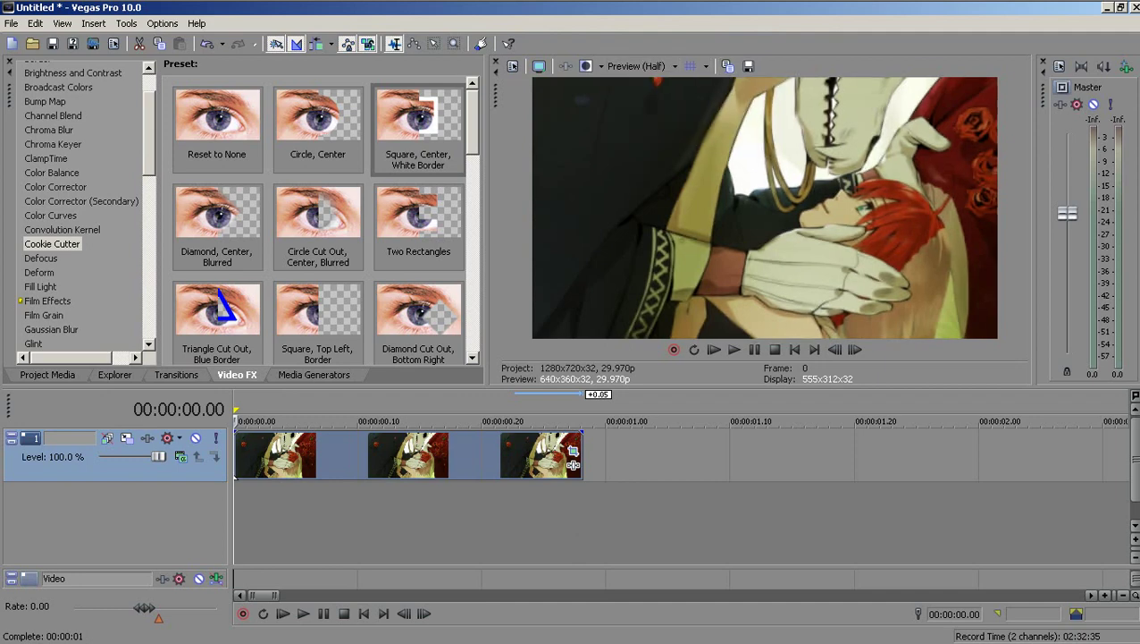
# Step: Reframe the image event's Pan/Crop at its first frame to about 964.4 × 542.1, centered at X 726.0 and Y 295.2
pyautogui.click(573, 458)
pyautogui.click(574, 453)
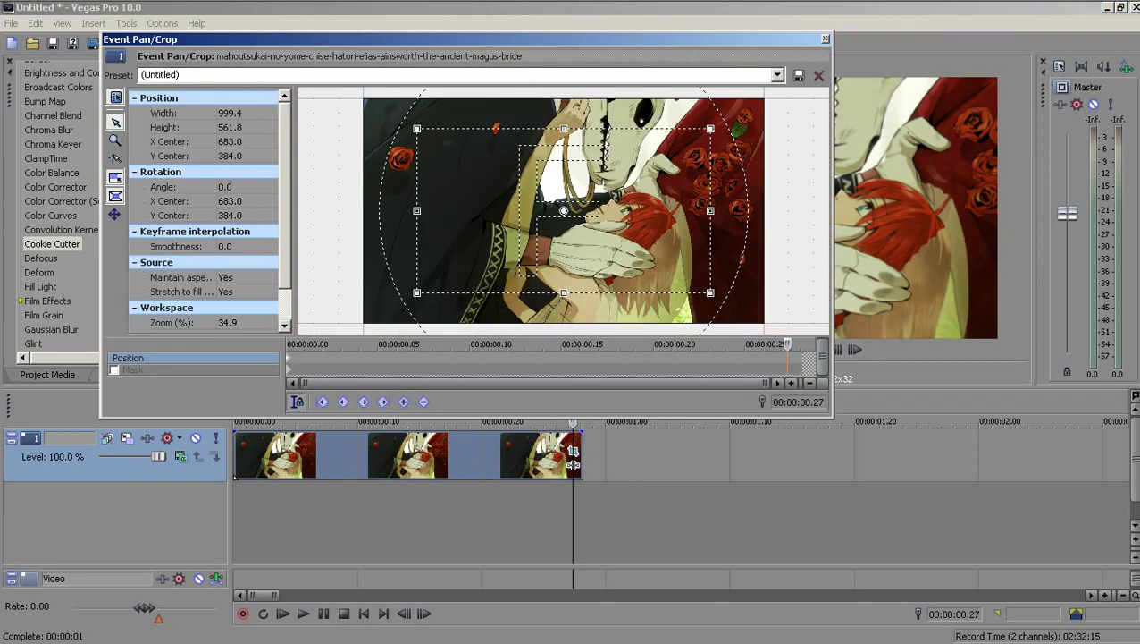
pyautogui.click(287, 357)
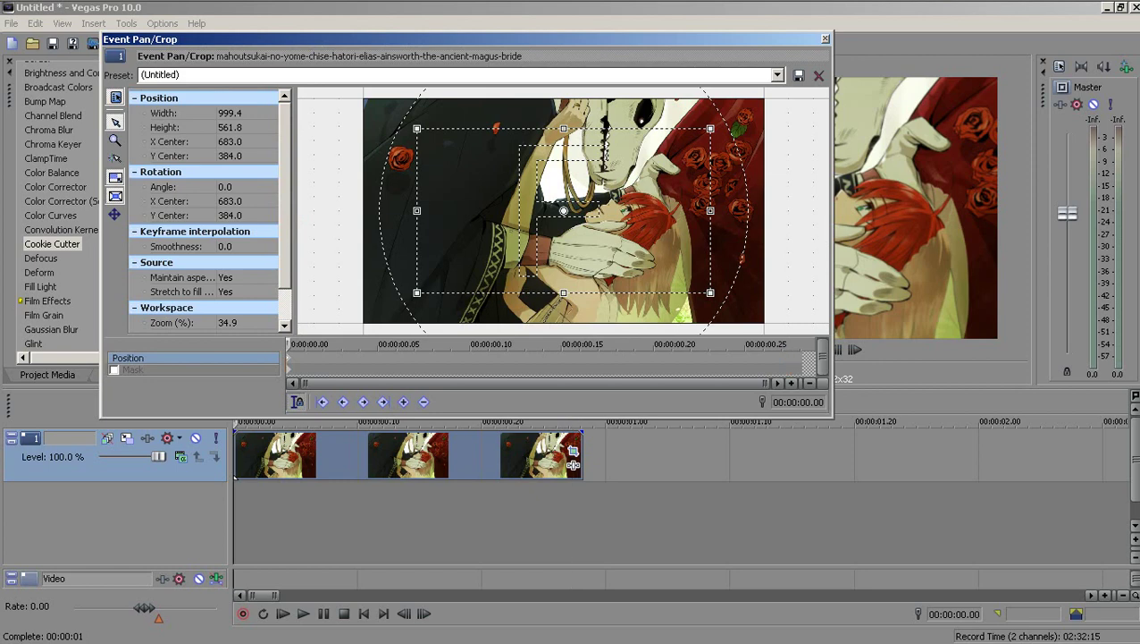
pyautogui.moveTo(564, 211); pyautogui.dragTo(577, 185)
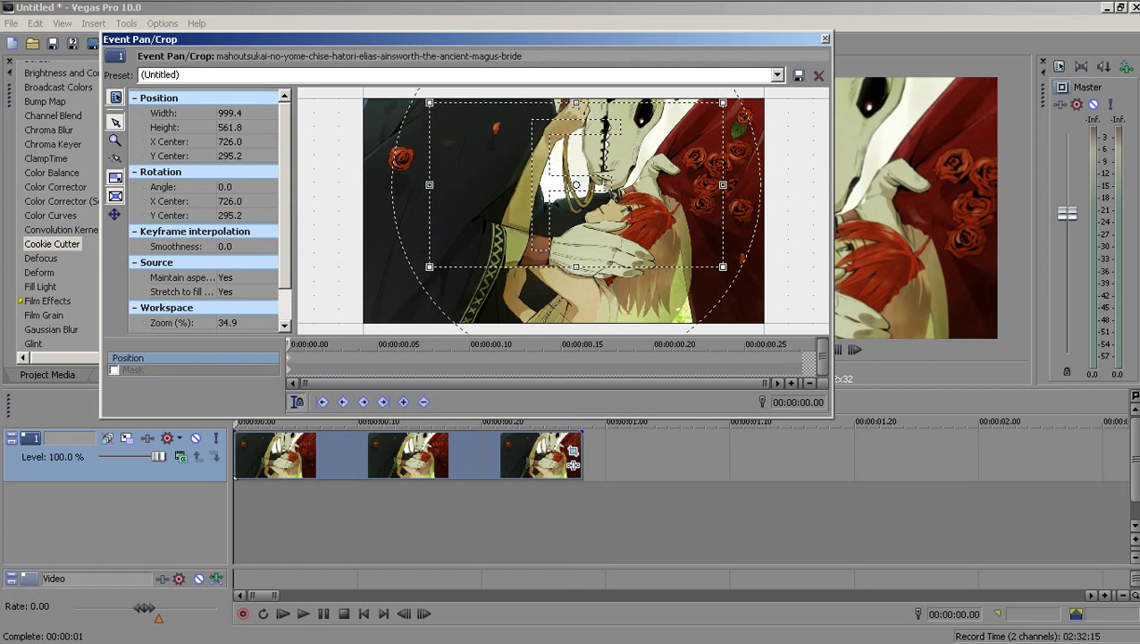
pyautogui.moveTo(723, 266); pyautogui.dragTo(724, 267)
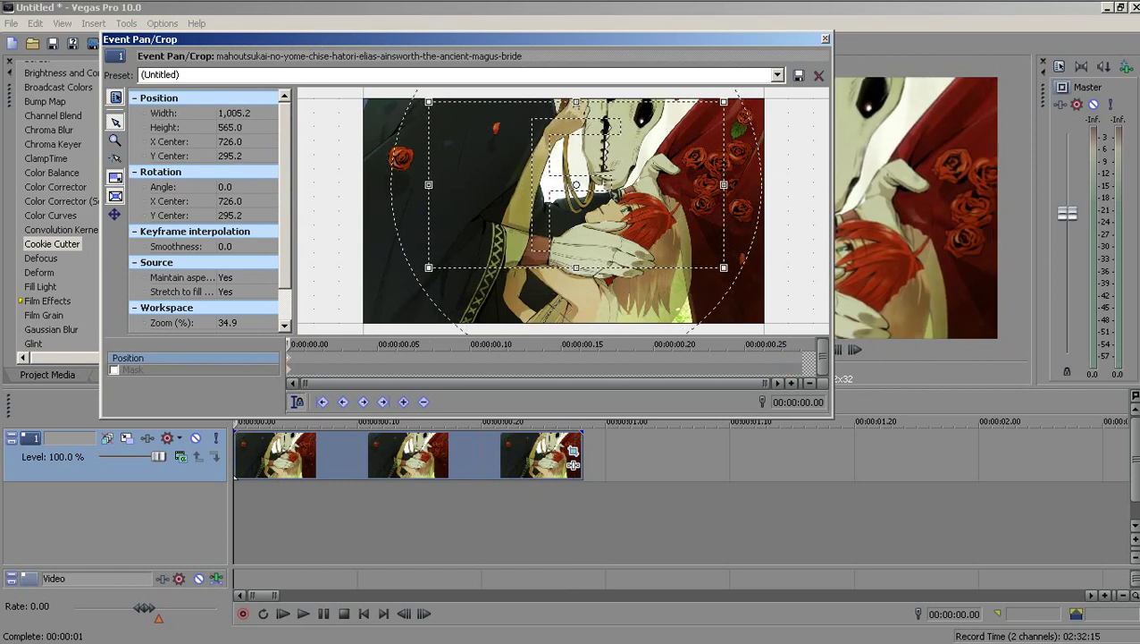
pyautogui.moveTo(724, 102); pyautogui.dragTo(717, 105)
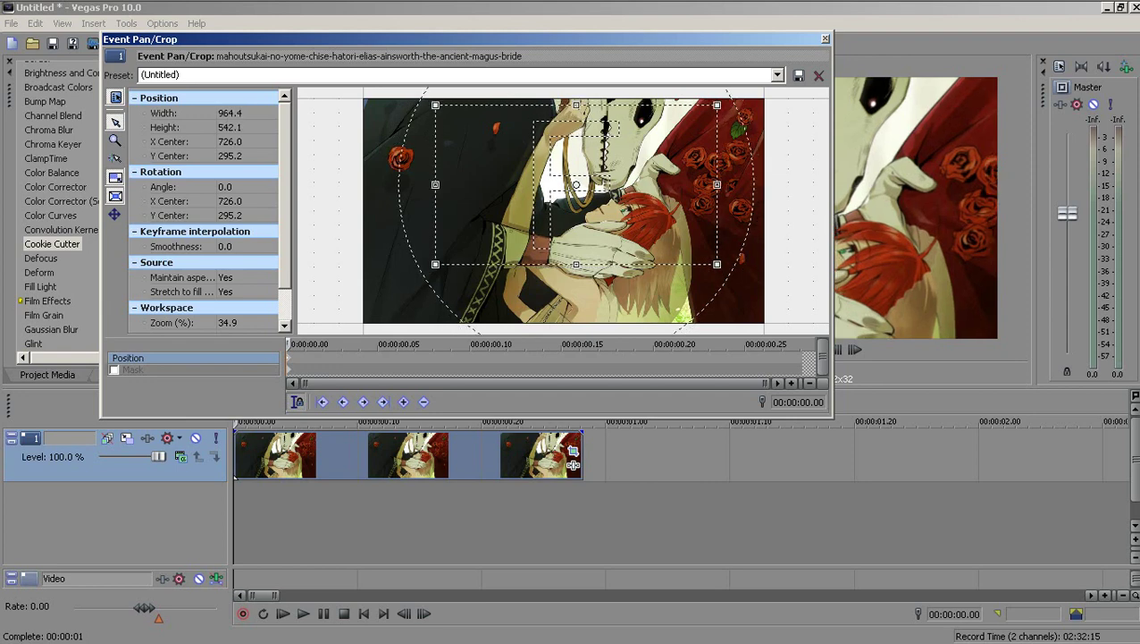
pyautogui.click(825, 40)
# Step: Insert an empty video track above the image track
pyautogui.rightClick(611, 443)
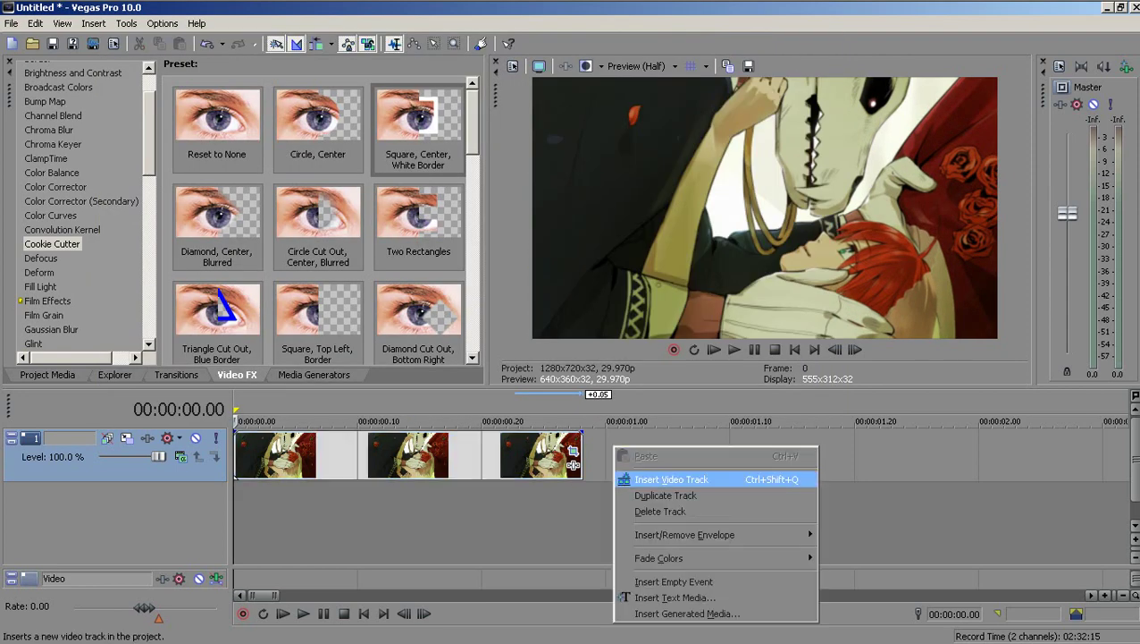
pyautogui.click(671, 476)
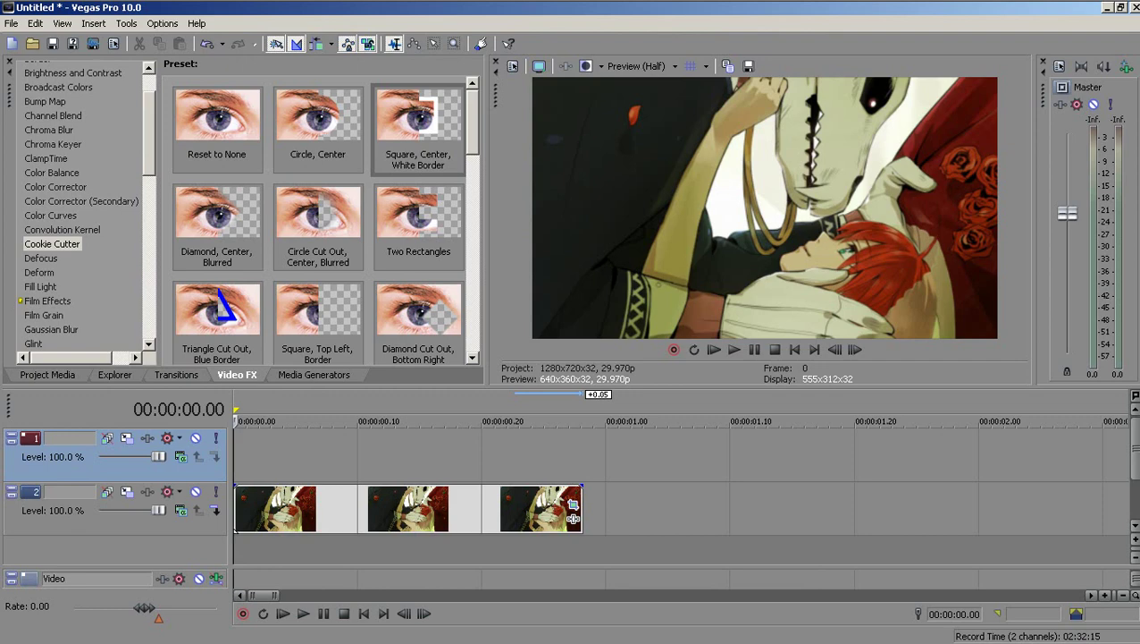
# Step: Give the image event a fade-in of about 13 frames and delete the empty video track
pyautogui.moveTo(235, 486); pyautogui.dragTo(376, 486)
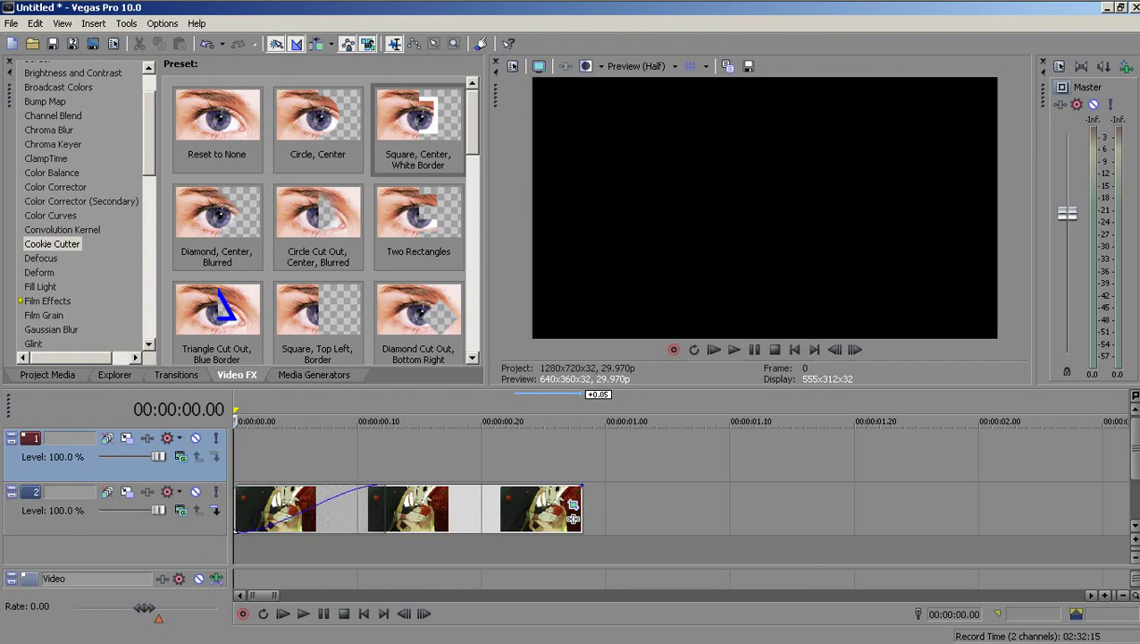
pyautogui.press('Delete')
pyautogui.click(349, 456)
pyautogui.moveTo(376, 447); pyautogui.dragTo(394, 449)
# Step: Apply the Venetian Blinds transition with the Five Vertical Blinds preset to the image event's fade-in
pyautogui.click(314, 374)
pyautogui.click(177, 374)
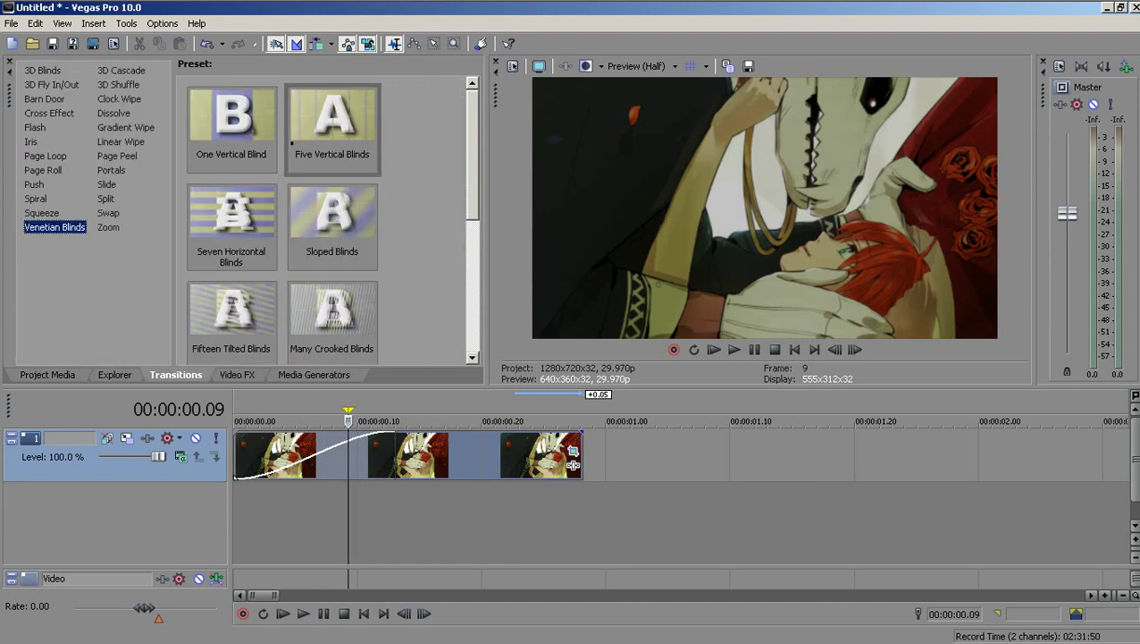
pyautogui.click(573, 462)
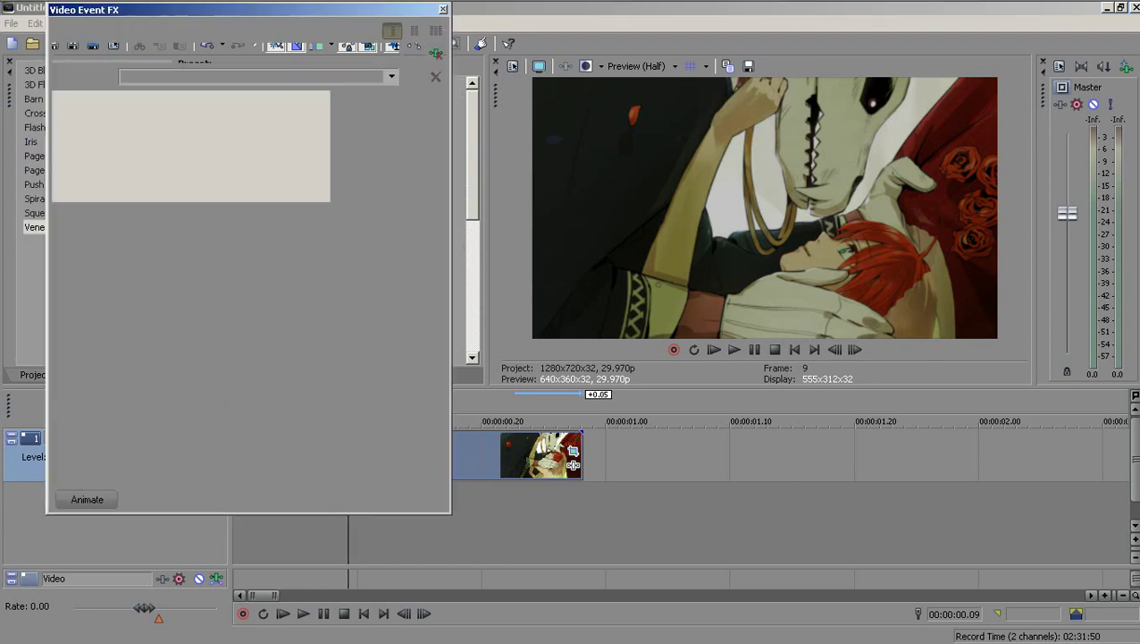
# Step: Set the Venetian Blinds transition's angle to about 47.8 and its number of blinds to about 11.6
pyautogui.moveTo(162, 183); pyautogui.dragTo(191, 183)
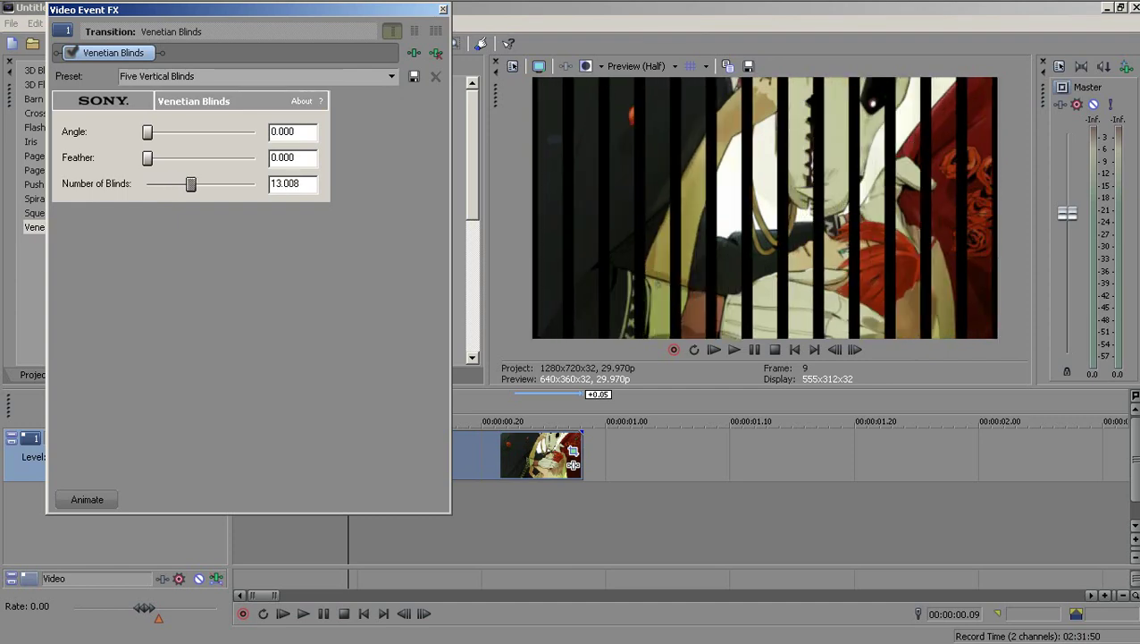
pyautogui.moveTo(148, 131); pyautogui.dragTo(161, 131)
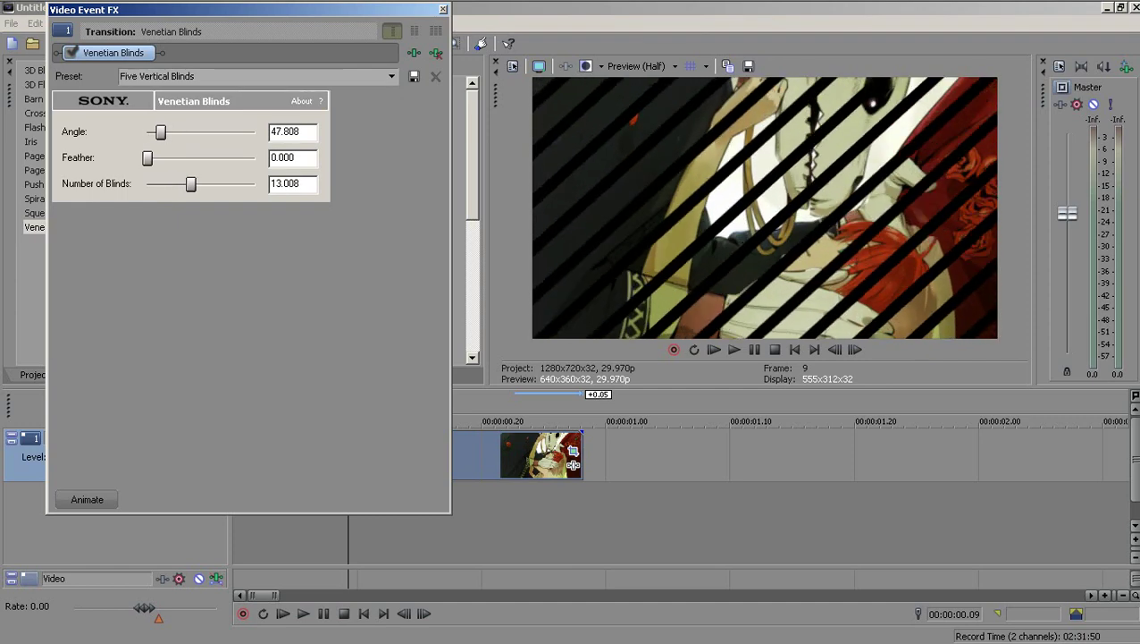
pyautogui.moveTo(181, 183); pyautogui.dragTo(167, 183)
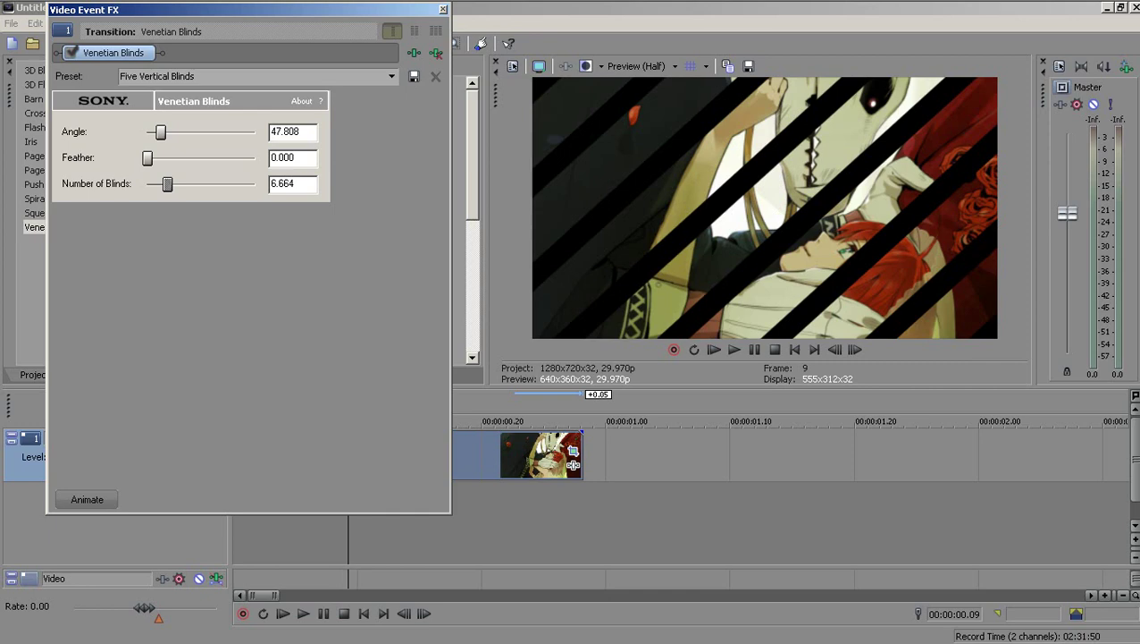
pyautogui.click(442, 9)
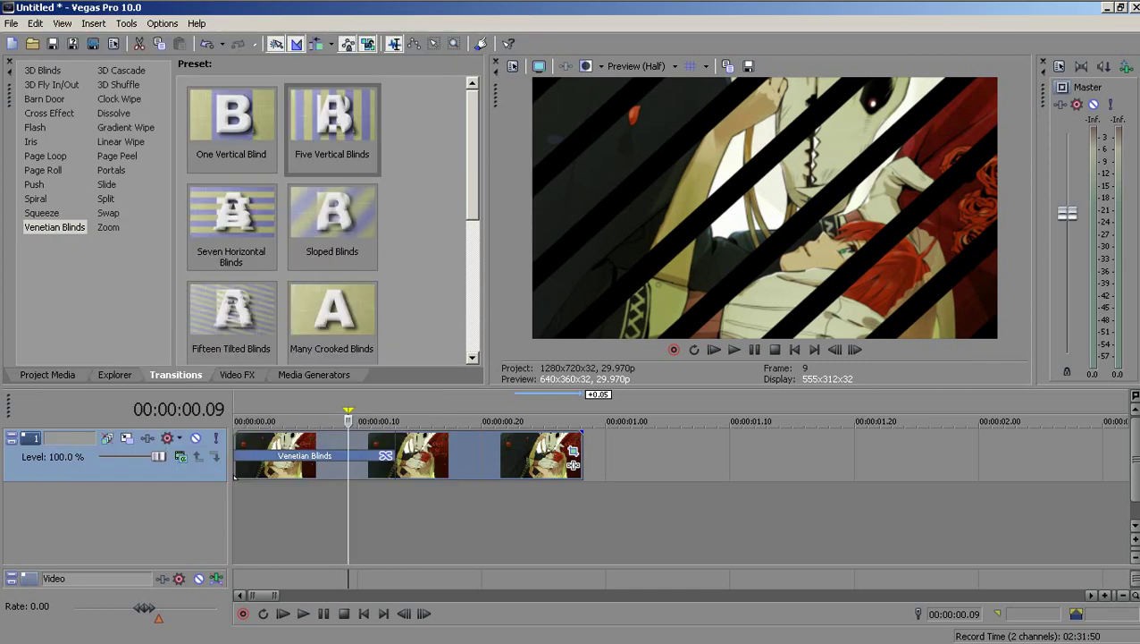
pyautogui.click(386, 456)
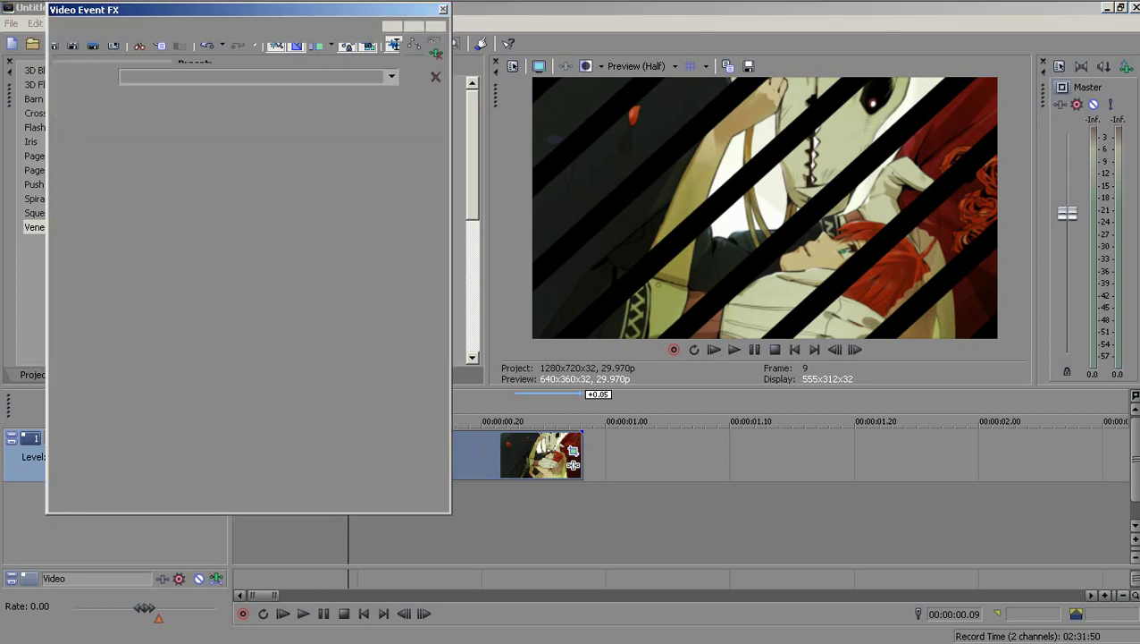
pyautogui.moveTo(167, 183); pyautogui.dragTo(185, 183)
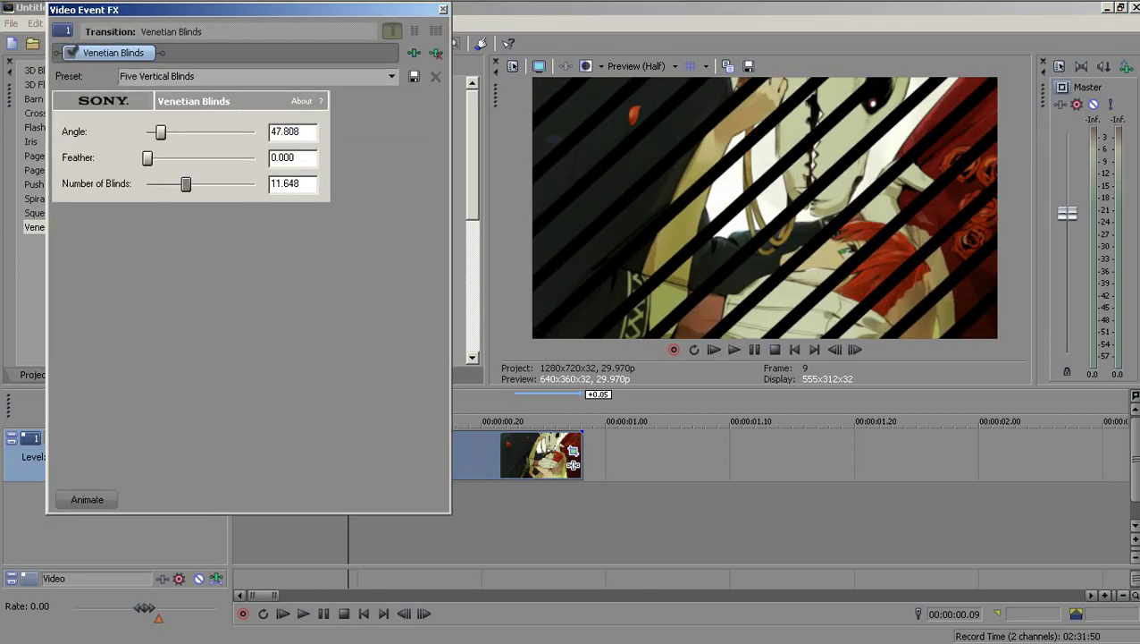
pyautogui.click(442, 9)
# Step: Add a Transition Progress envelope to the image event and set its curve to Fast Fade
pyautogui.rightClick(341, 455)
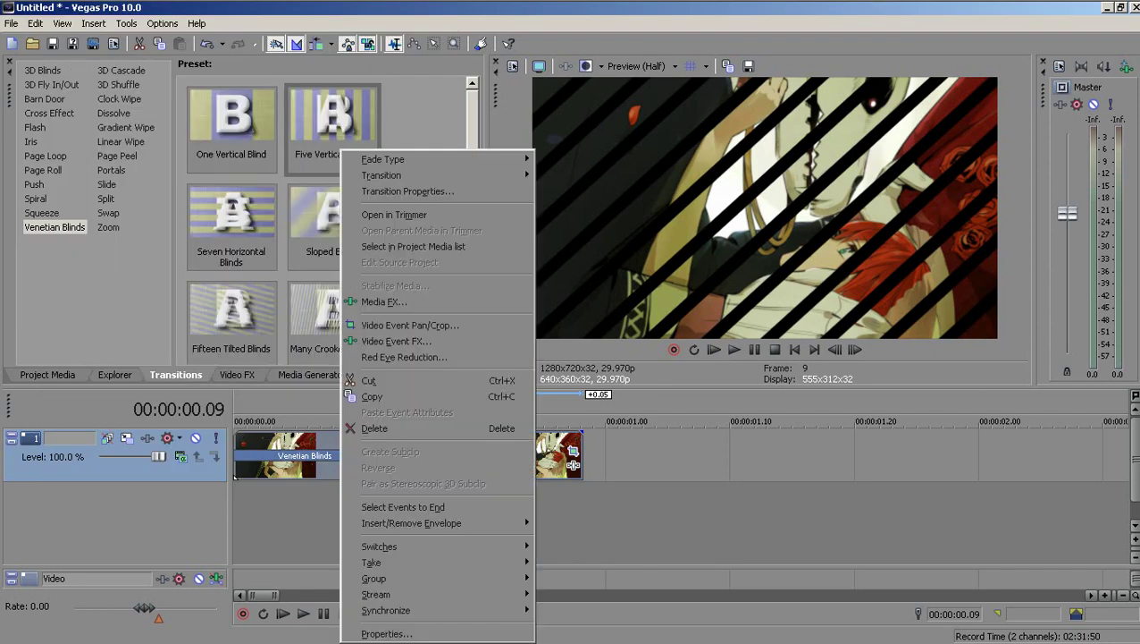
pyautogui.moveTo(420, 523)
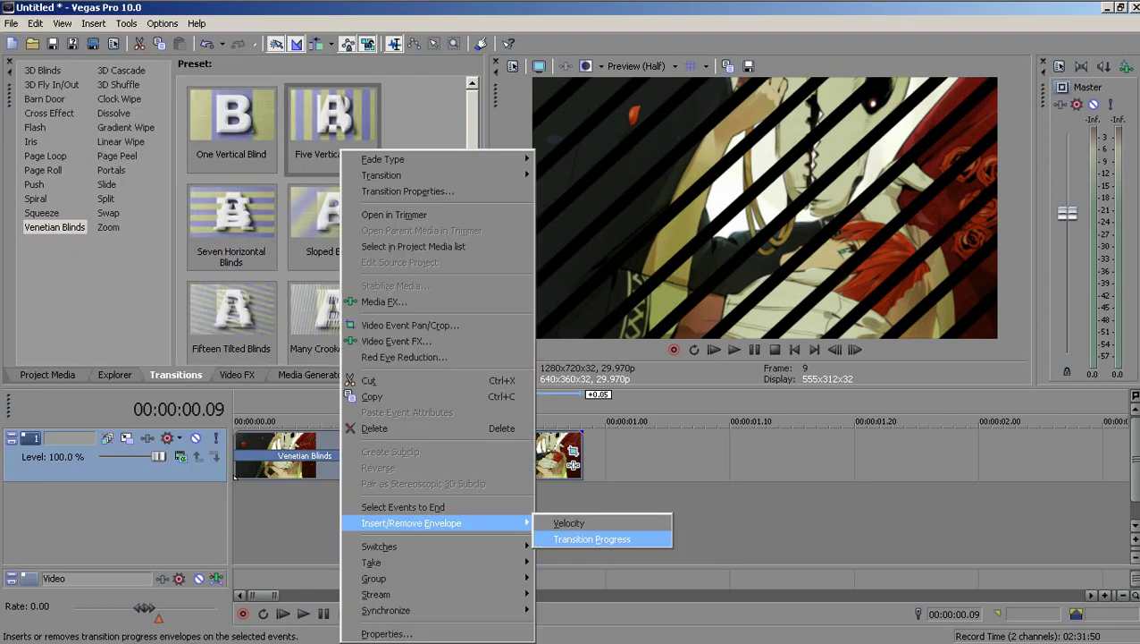
pyautogui.click(592, 539)
pyautogui.rightClick(349, 436)
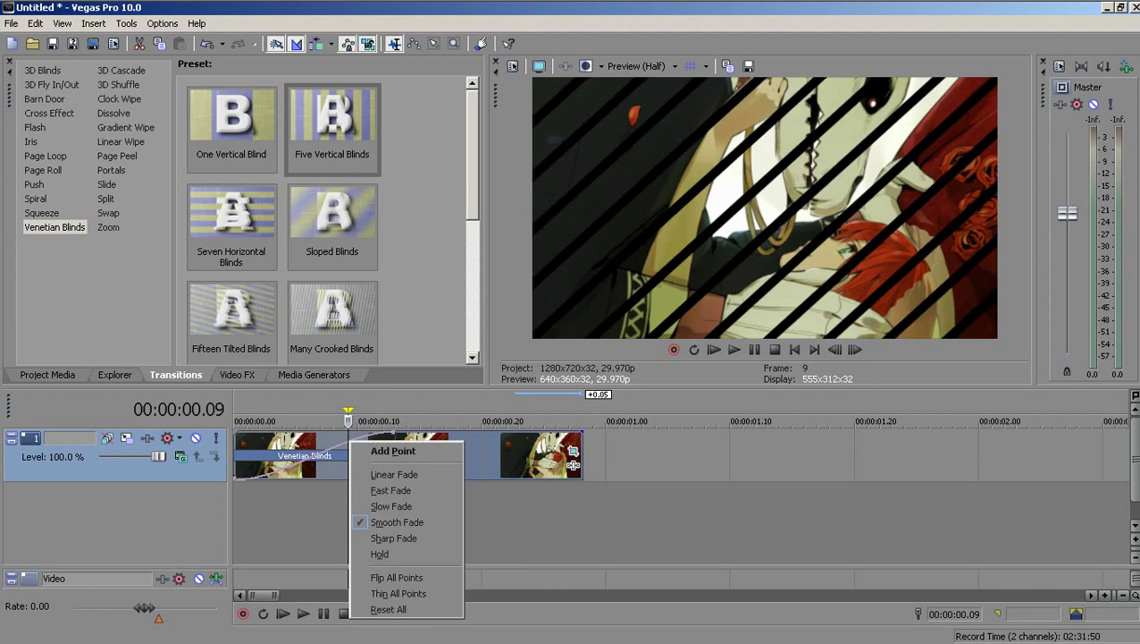
pyautogui.click(393, 487)
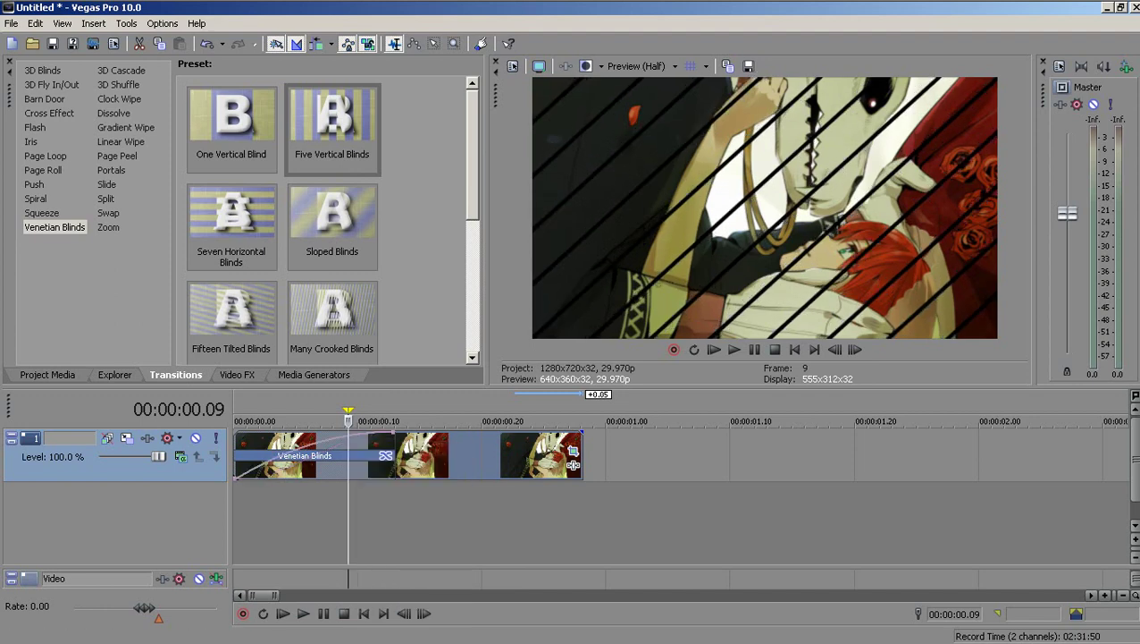
# Step: Apply the Cookie Cutter effect with the Square, Center, White Border preset to the image event
pyautogui.click(454, 458)
pyautogui.click(528, 458)
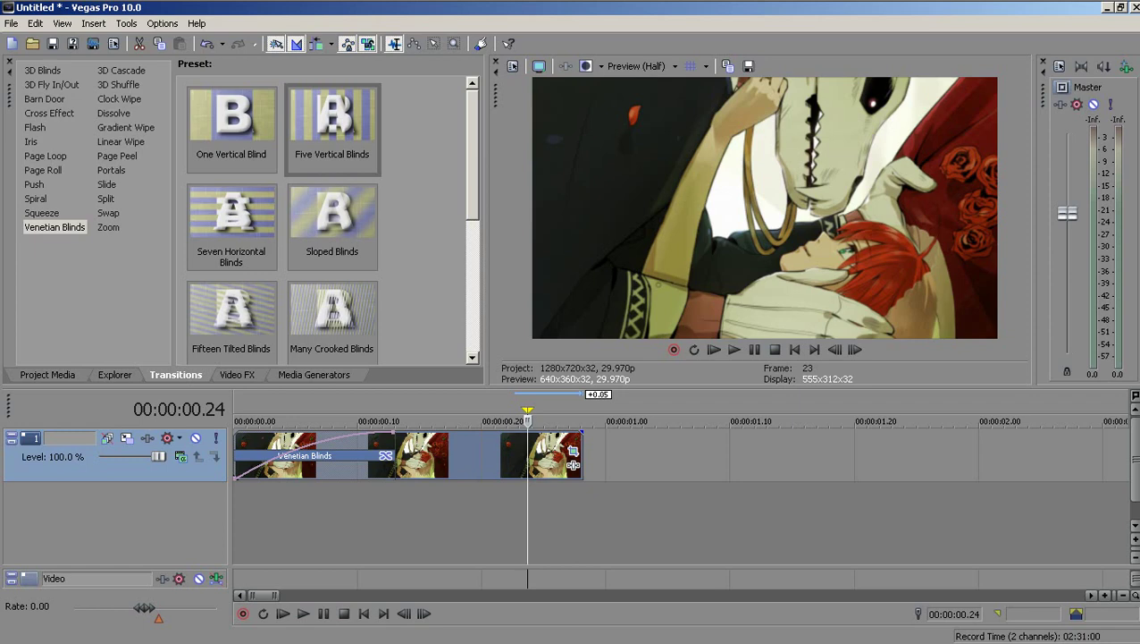
pyautogui.hotkey('alt', '8')
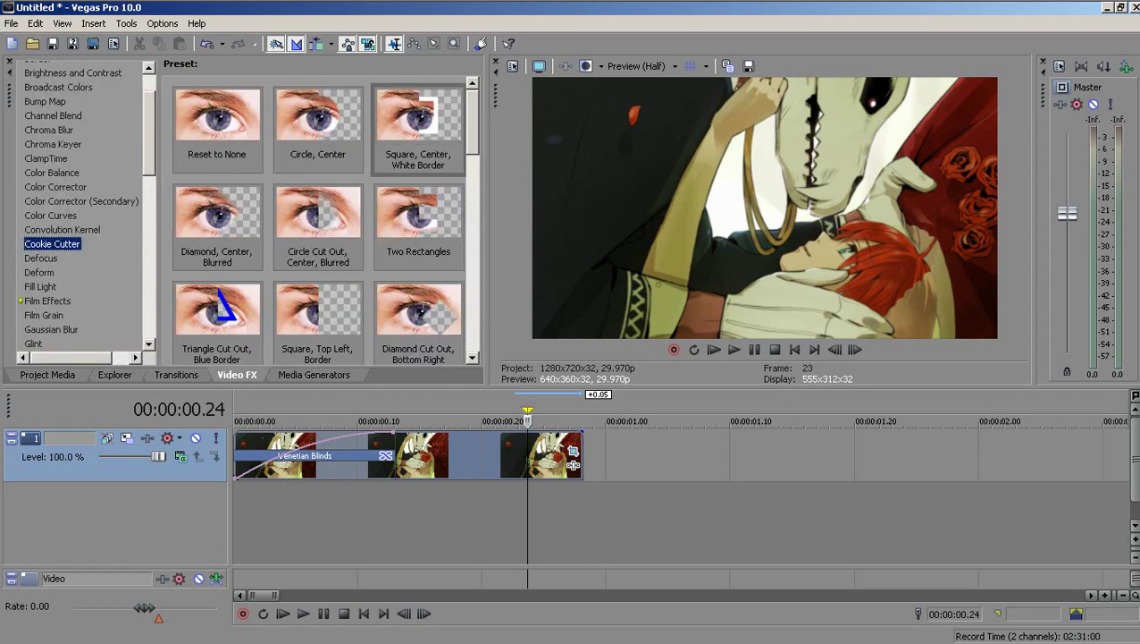
pyautogui.moveTo(418, 125); pyautogui.dragTo(487, 456)
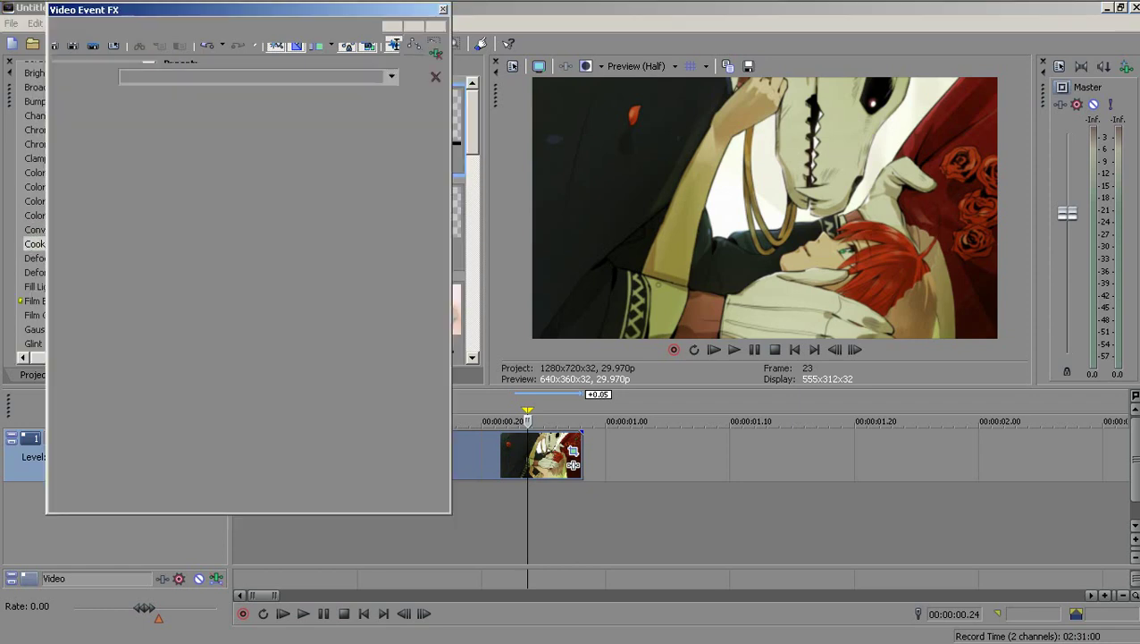
# Step: Set the Cookie Cutter's border to 0.01, Repeat Y to 10, size to 0.220, and its center to about 0.286, 0.513
pyautogui.moveTo(307, 194); pyautogui.dragTo(299, 195)
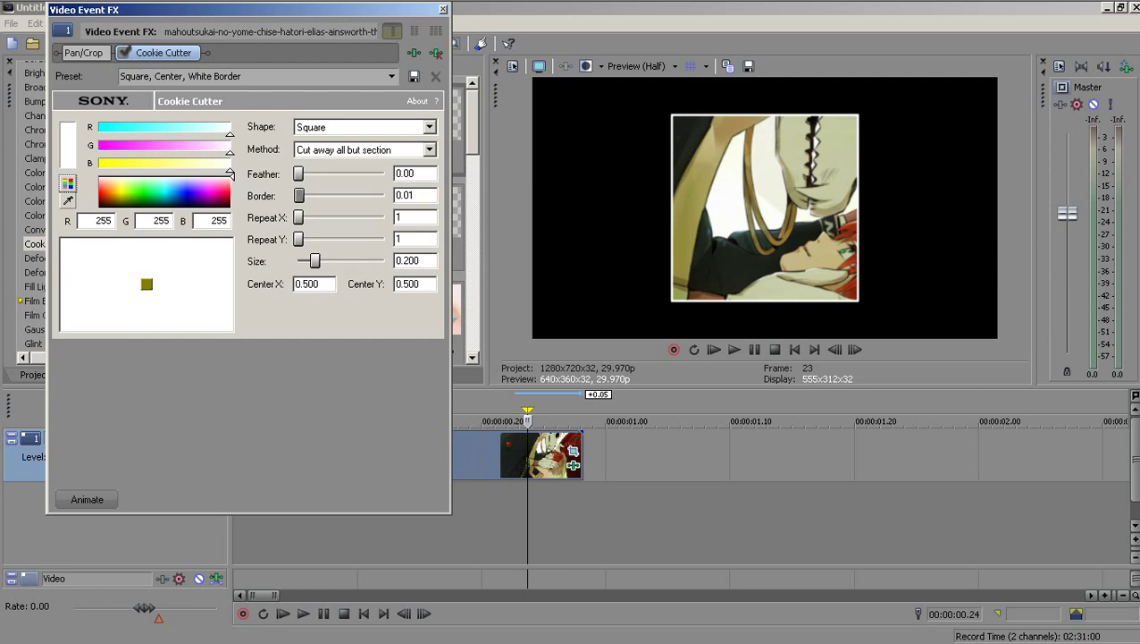
pyautogui.moveTo(298, 239); pyautogui.dragTo(384, 238)
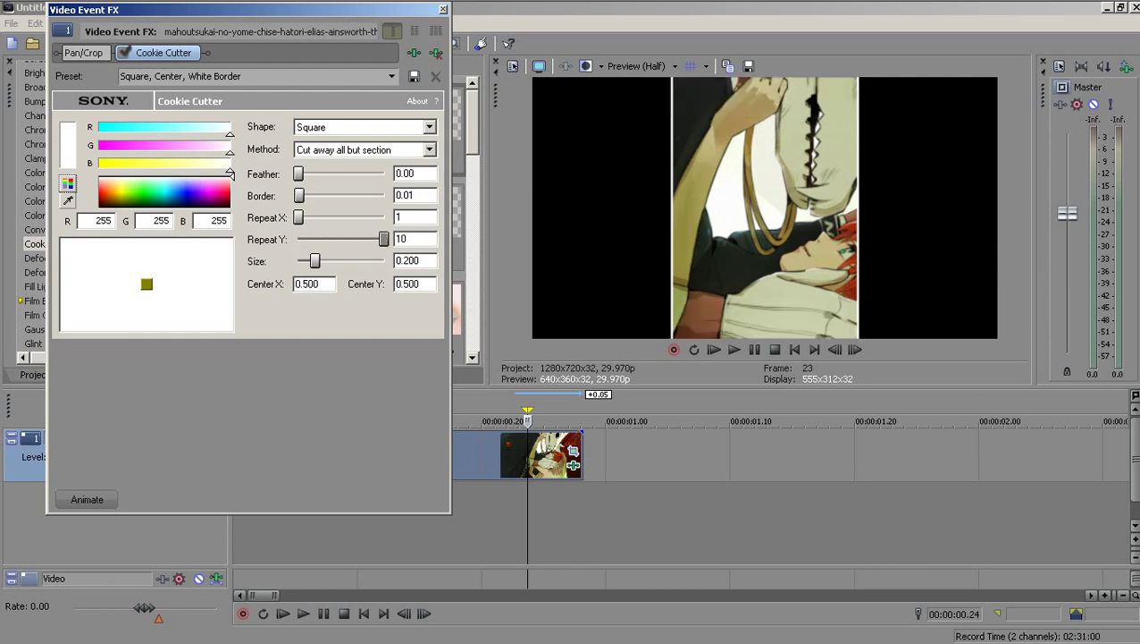
pyautogui.moveTo(147, 284); pyautogui.dragTo(109, 285)
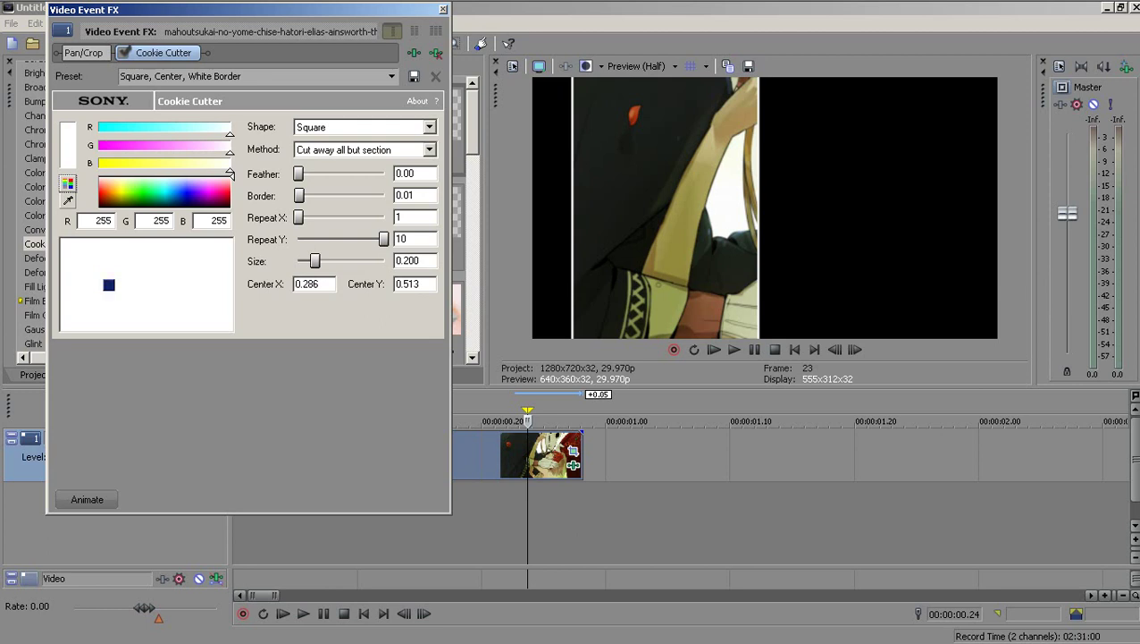
pyautogui.moveTo(315, 261); pyautogui.dragTo(316, 261)
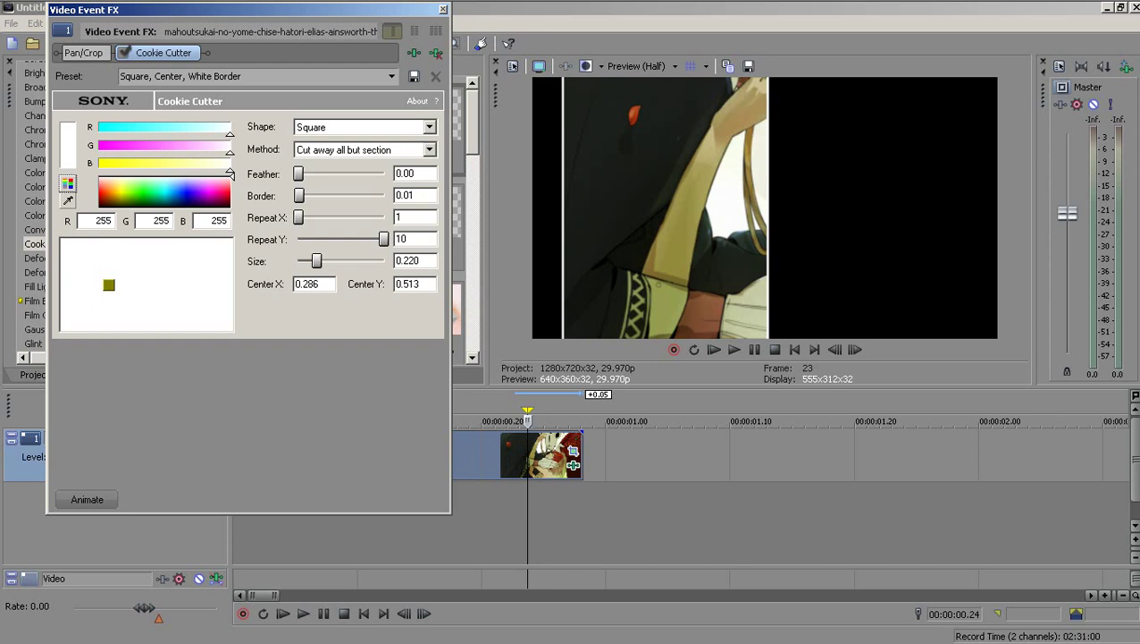
# Step: Animate the Cookie Cutter center to about 0.643, 0.530 with a second keyframe, and move that keyframe close to the event's end
pyautogui.click(87, 499)
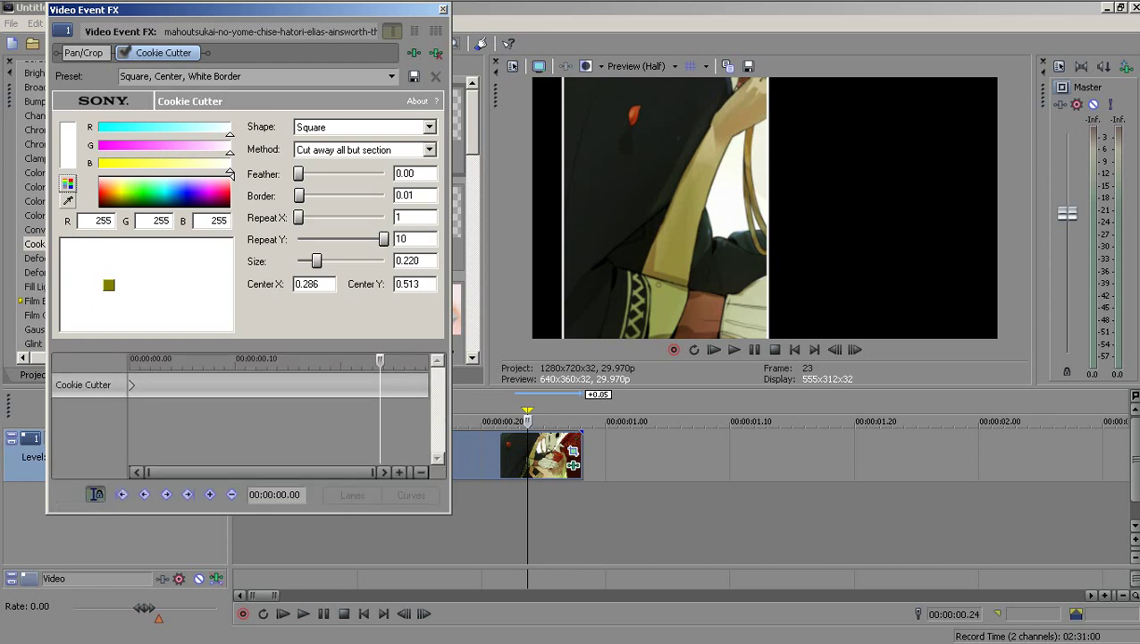
pyautogui.moveTo(181, 420); pyautogui.dragTo(322, 420)
pyautogui.click(323, 420)
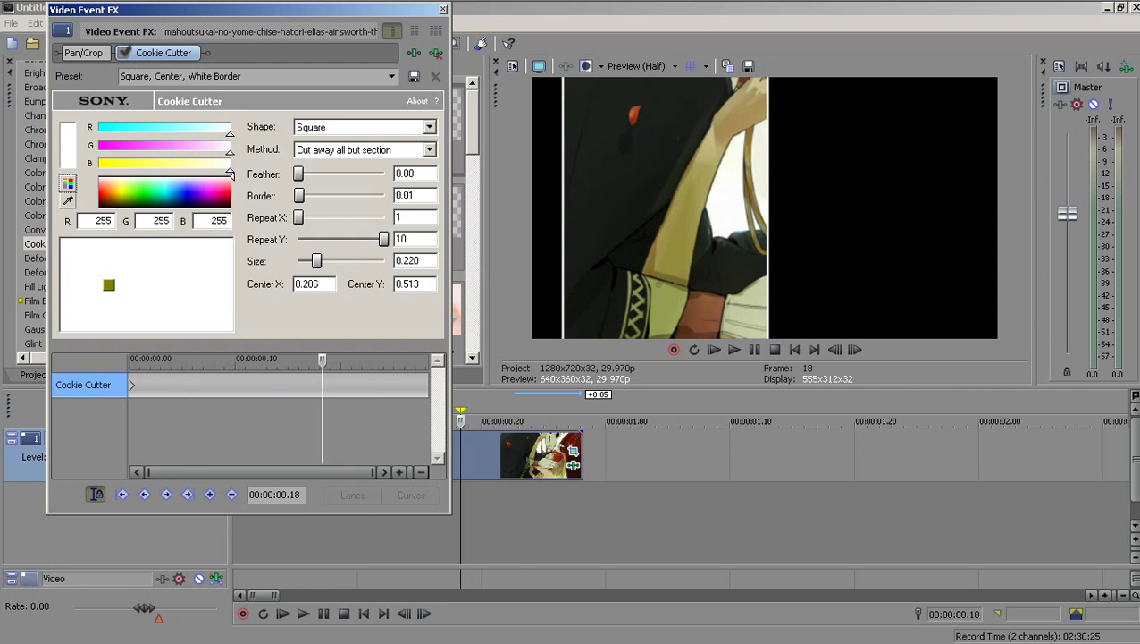
pyautogui.moveTo(108, 285); pyautogui.dragTo(170, 287)
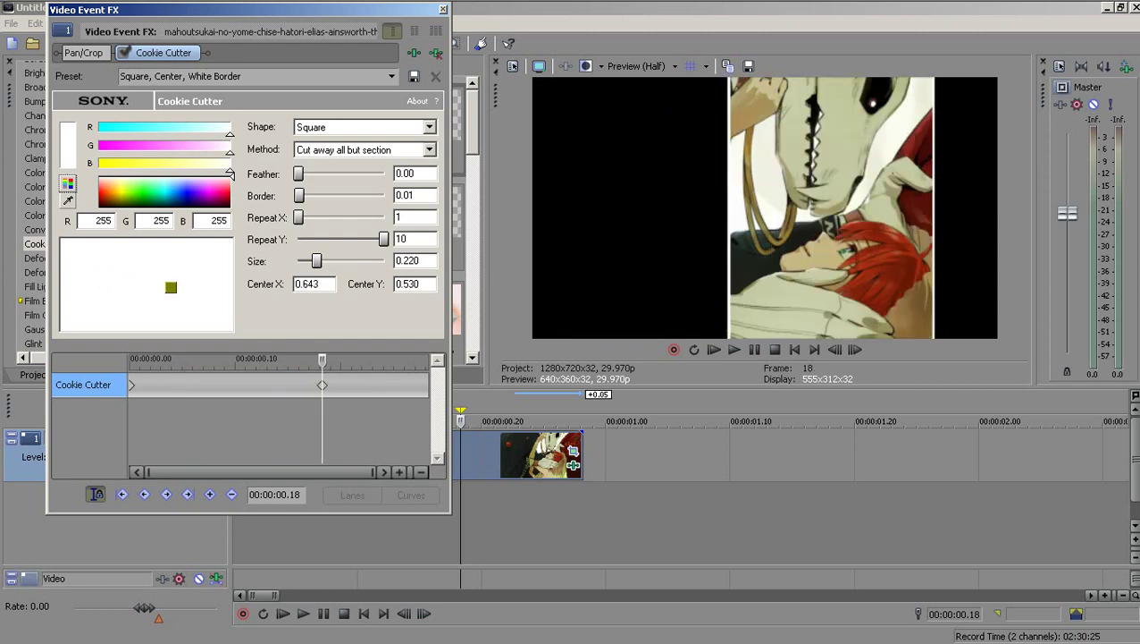
pyautogui.moveTo(323, 384); pyautogui.dragTo(385, 384)
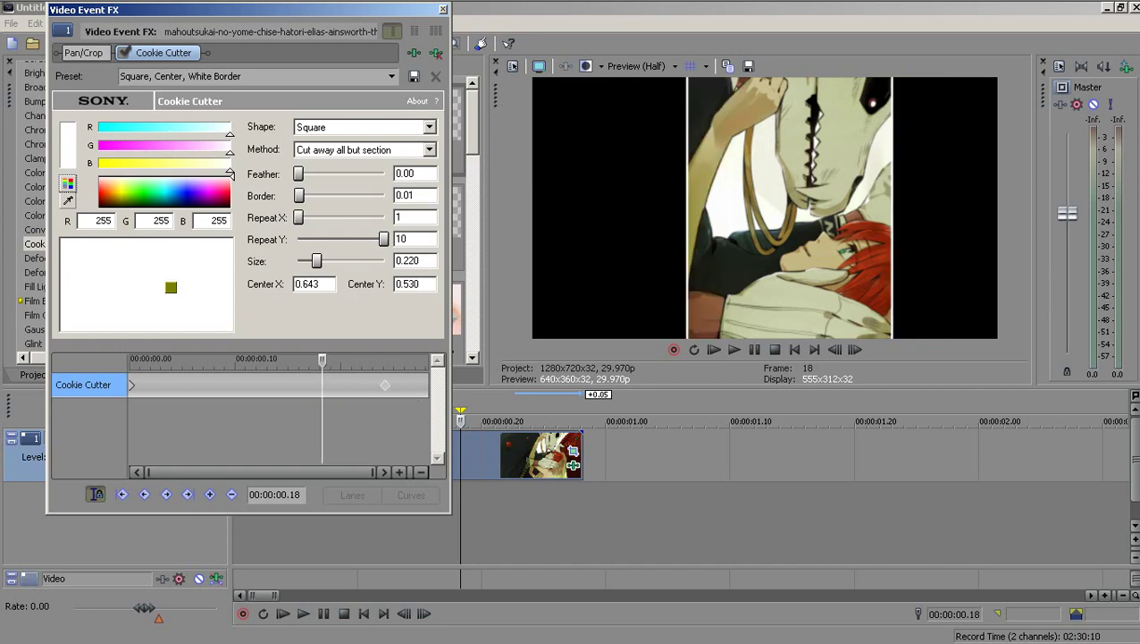
# Step: Set the Cookie Cutter's first keyframe to Fast Fade and close the effect settings
pyautogui.rightClick(134, 384)
pyautogui.click(132, 384)
pyautogui.rightClick(131, 384)
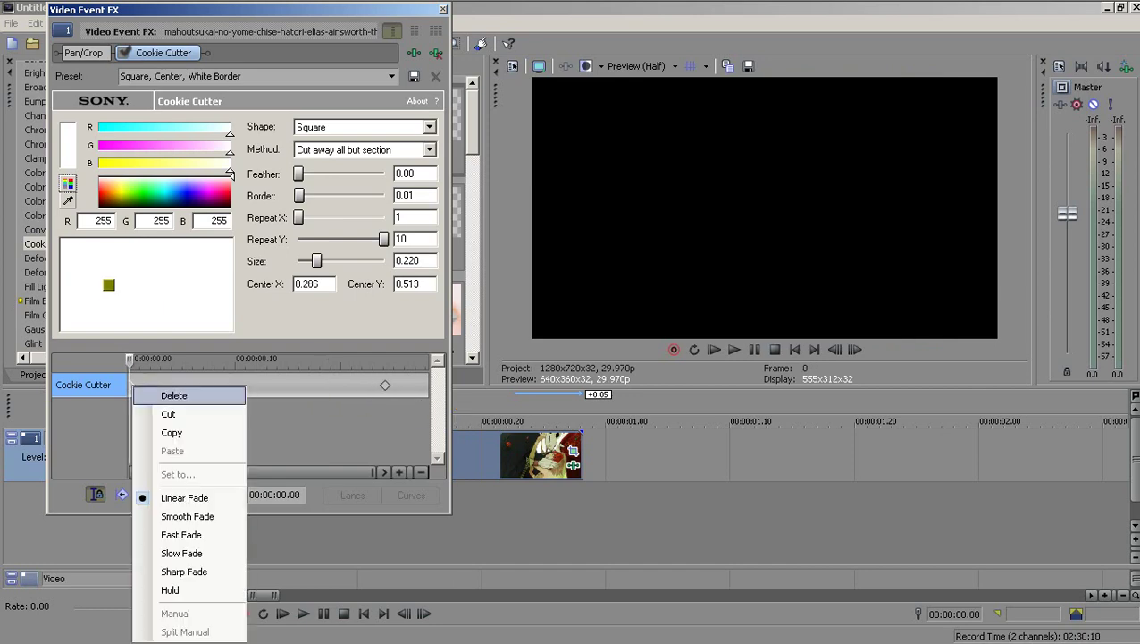
pyautogui.click(185, 535)
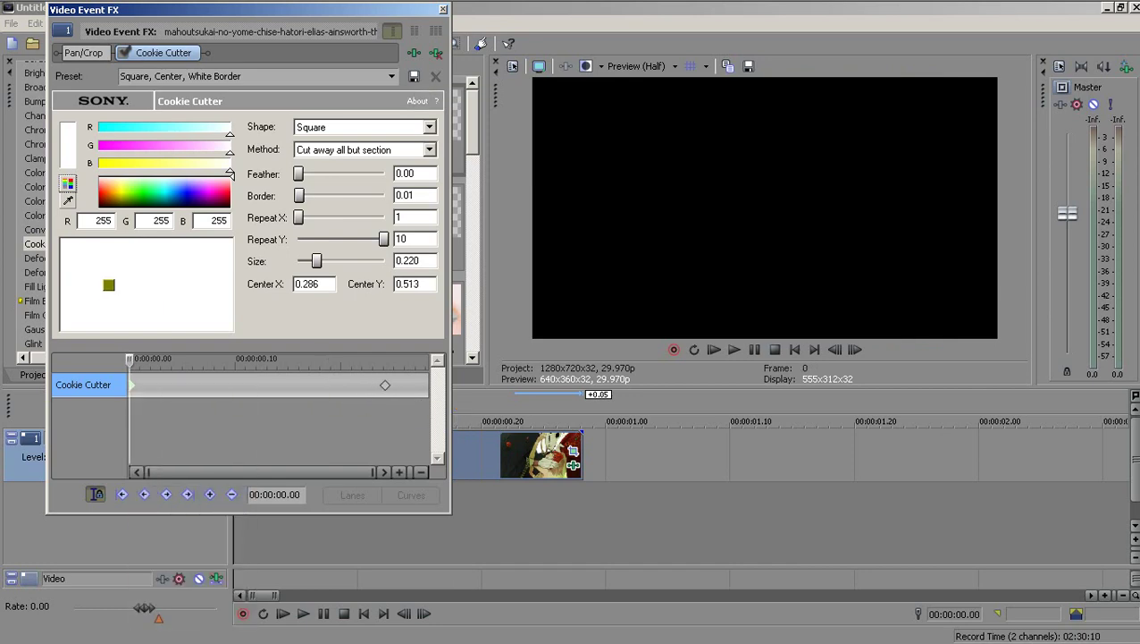
pyautogui.click(442, 9)
# Step: Duplicate the video track, shift the upper copy's event 5 frames later, and trim its end to match the original event's end
pyautogui.rightClick(610, 456)
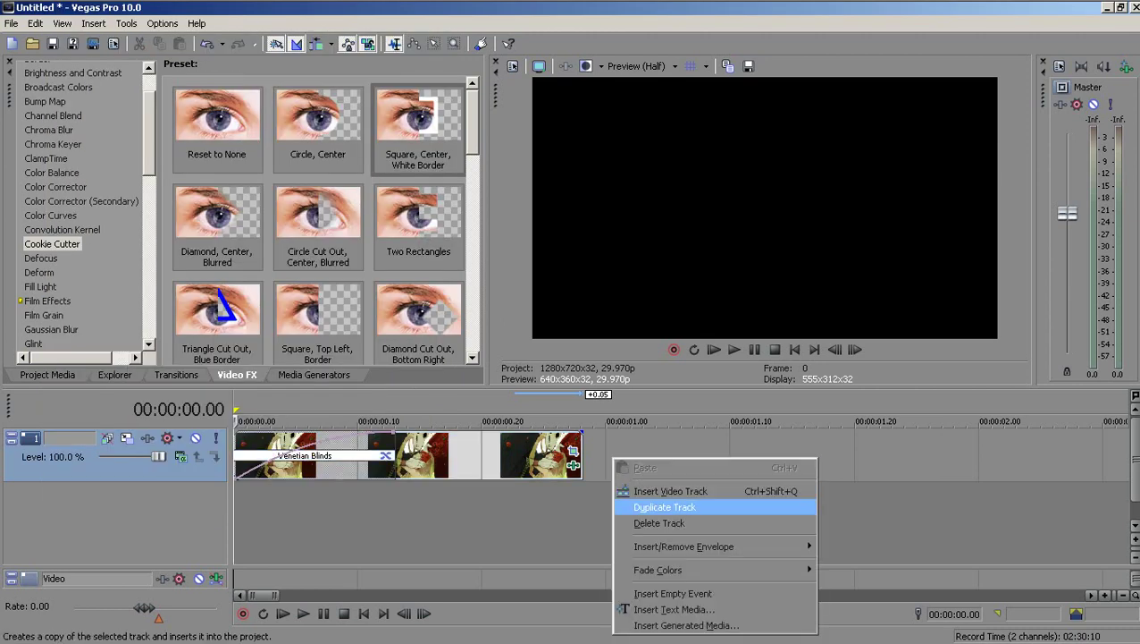
pyautogui.click(688, 503)
pyautogui.moveTo(473, 457); pyautogui.dragTo(535, 457)
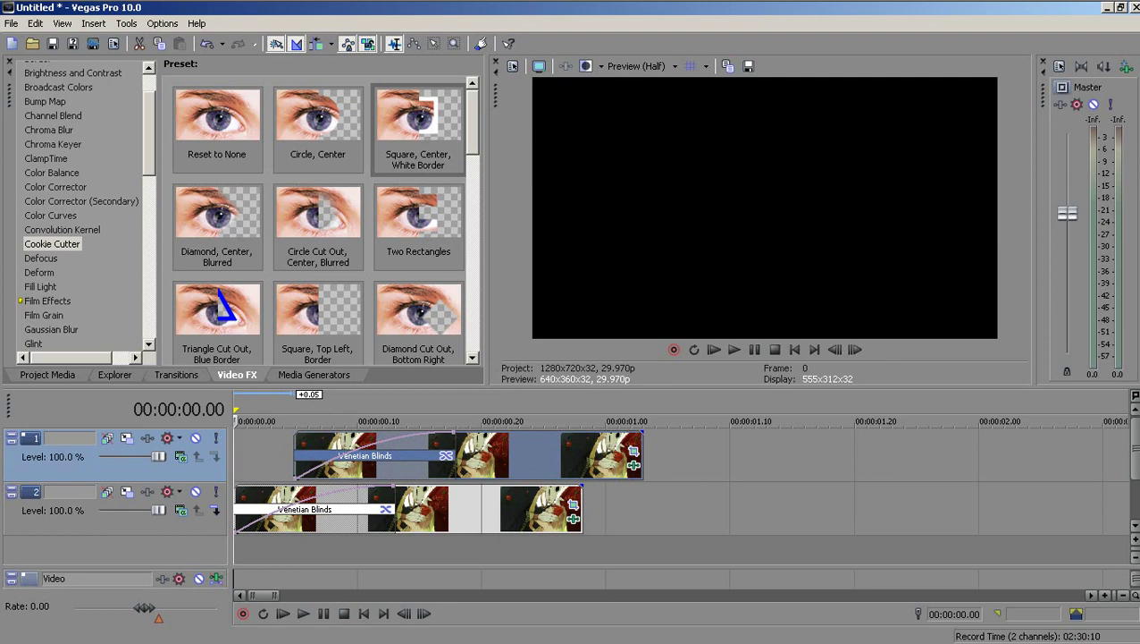
pyautogui.moveTo(642, 457); pyautogui.dragTo(583, 455)
# Step: Duplicate the upper track again, start the new copy's event at frame 10, and trim its end level with the other events
pyautogui.rightClick(651, 457)
pyautogui.click(702, 505)
pyautogui.moveTo(293, 411); pyautogui.dragTo(324, 411)
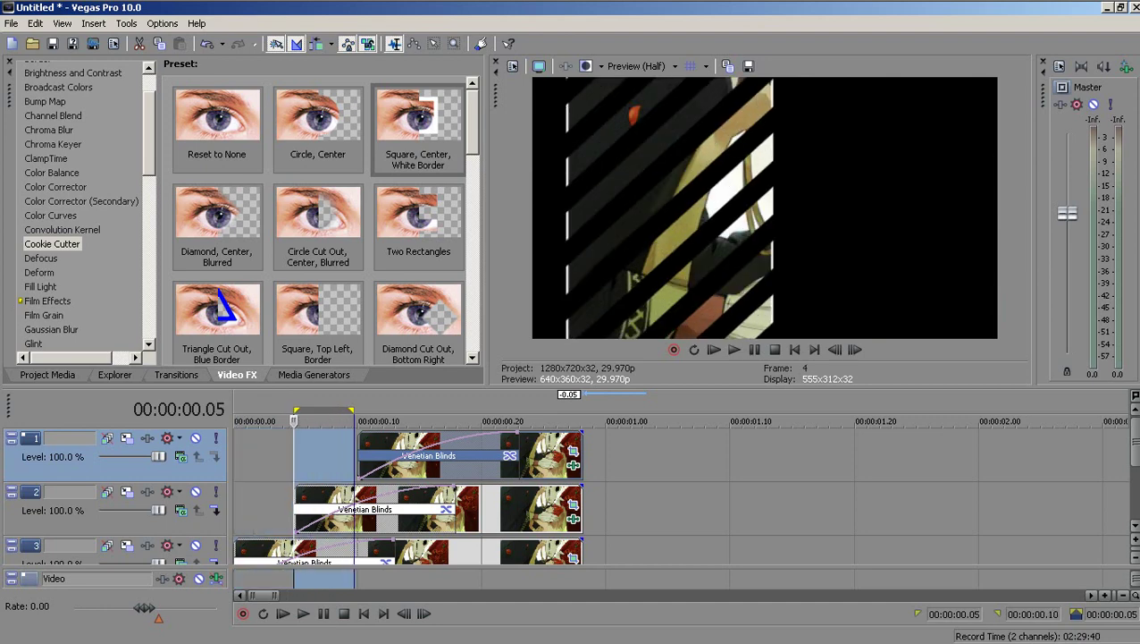
pyautogui.moveTo(465, 455); pyautogui.dragTo(461, 454)
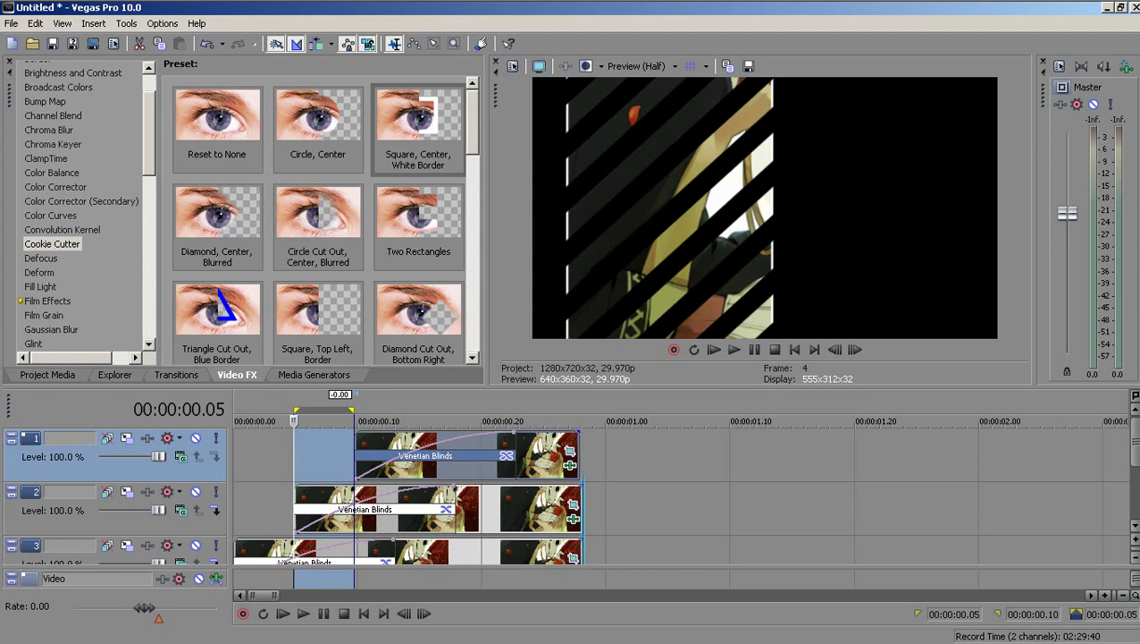
pyautogui.moveTo(579, 456); pyautogui.dragTo(583, 455)
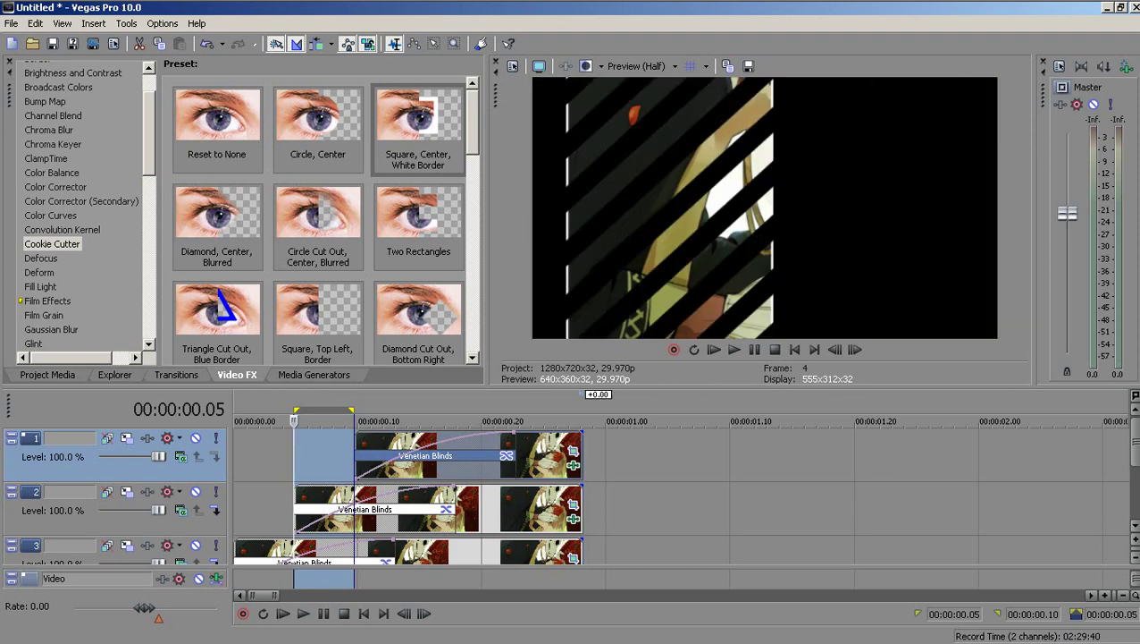
# Step: Select the whole clip's time range and preview the three staggered events
pyautogui.click(681, 509)
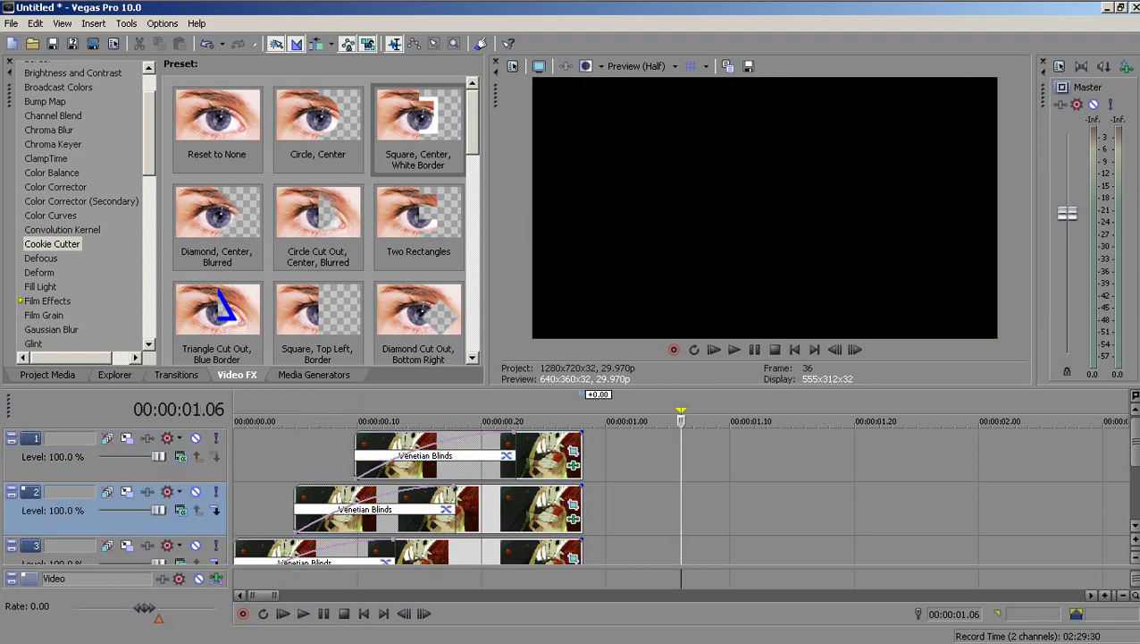
pyautogui.moveTo(597, 510); pyautogui.dragTo(183, 509)
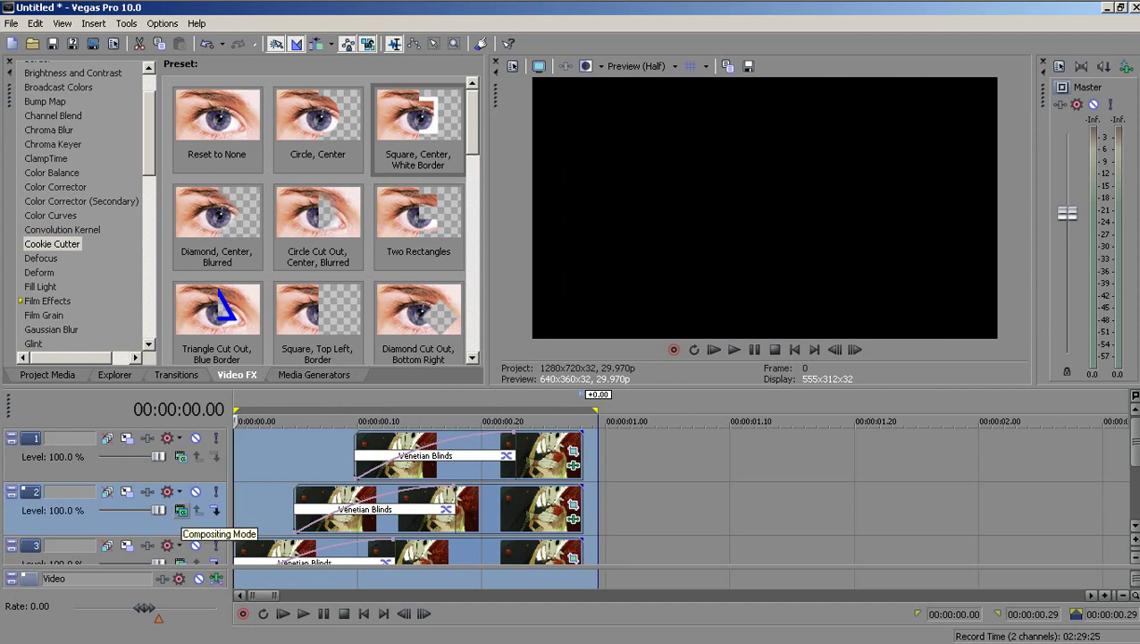
pyautogui.press('space')
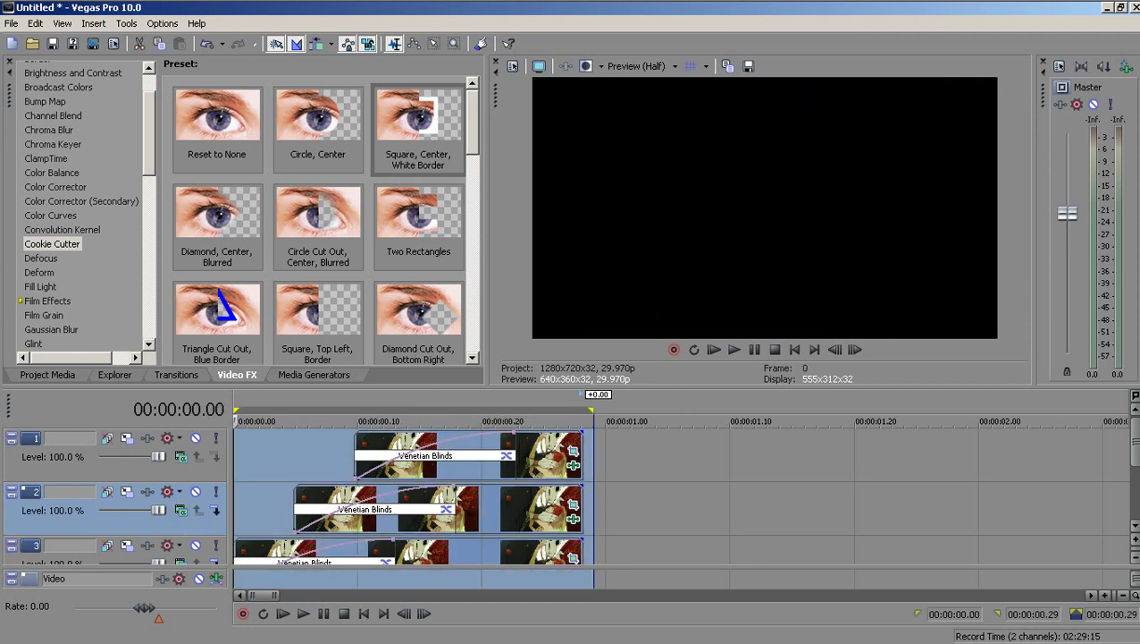
pyautogui.press('space')
# Step: Shrink the track 2 event's crop at its first keyframe to about 844.1 × 474.5
pyautogui.click(503, 510)
pyautogui.press('space')
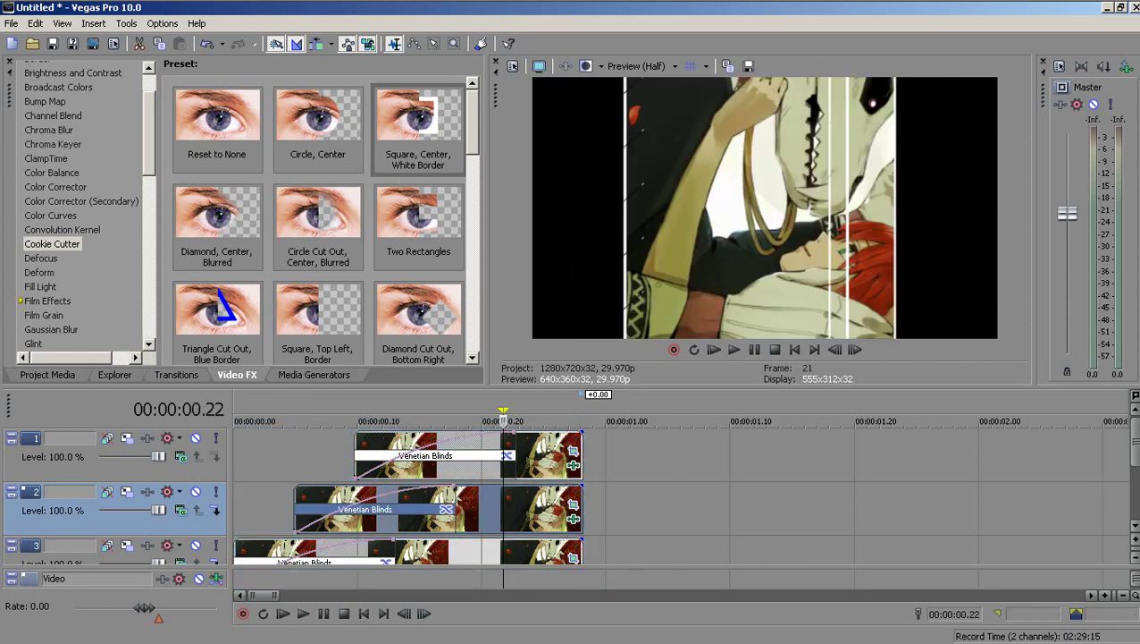
pyautogui.click(572, 502)
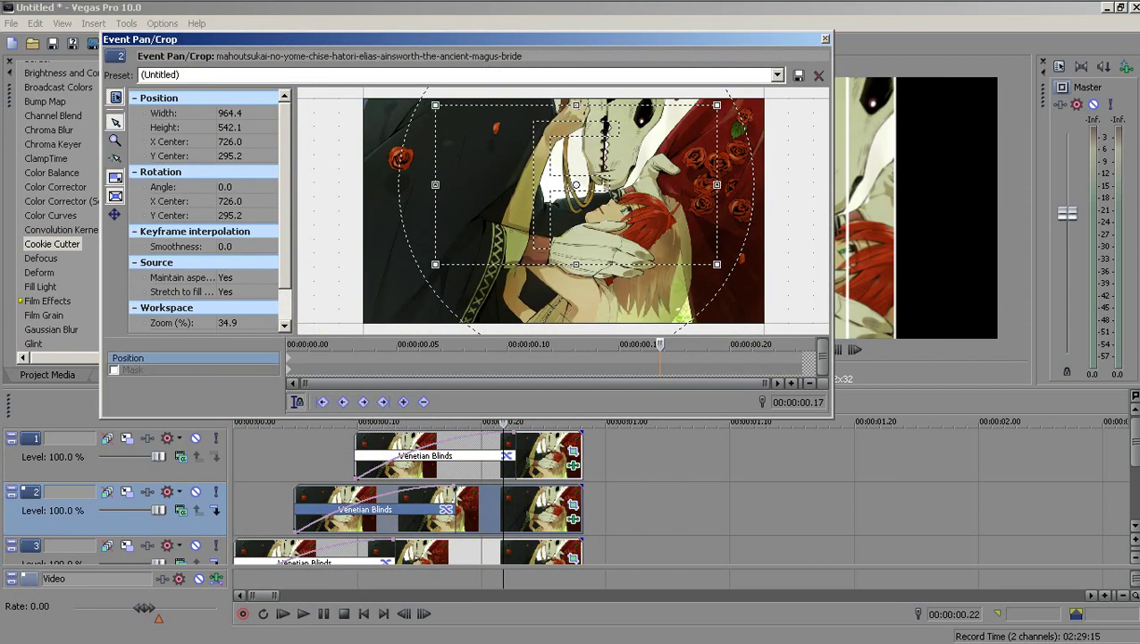
pyautogui.click(289, 357)
pyautogui.moveTo(435, 265); pyautogui.dragTo(453, 254)
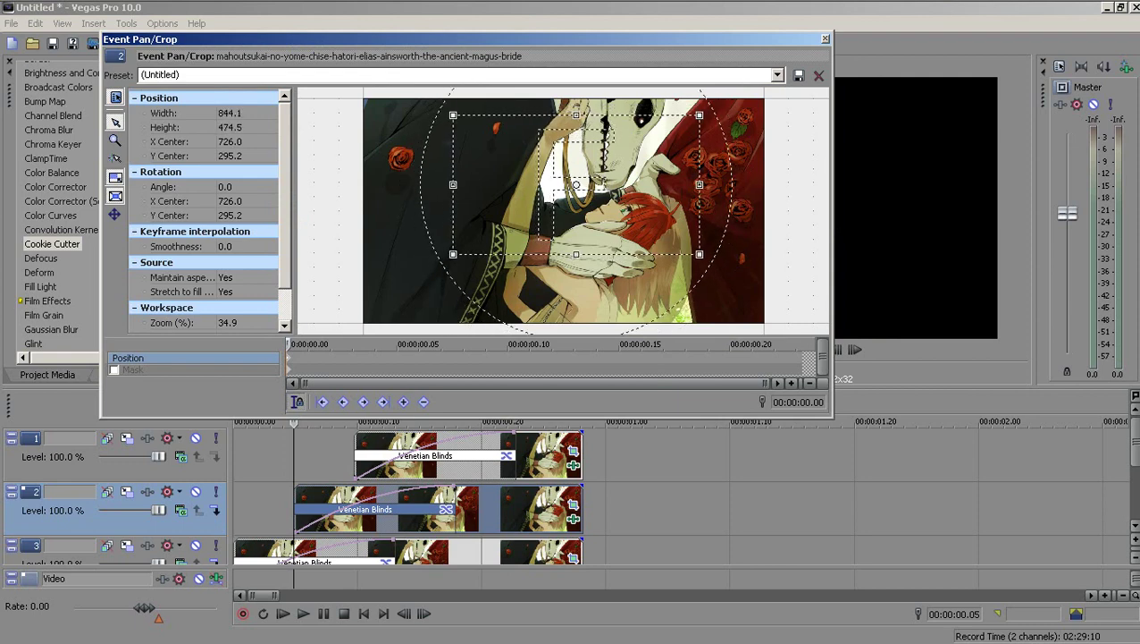
pyautogui.click(825, 39)
# Step: Shrink the track 1 event's crop at its first keyframe to about 855.6 × 480.9
pyautogui.click(531, 456)
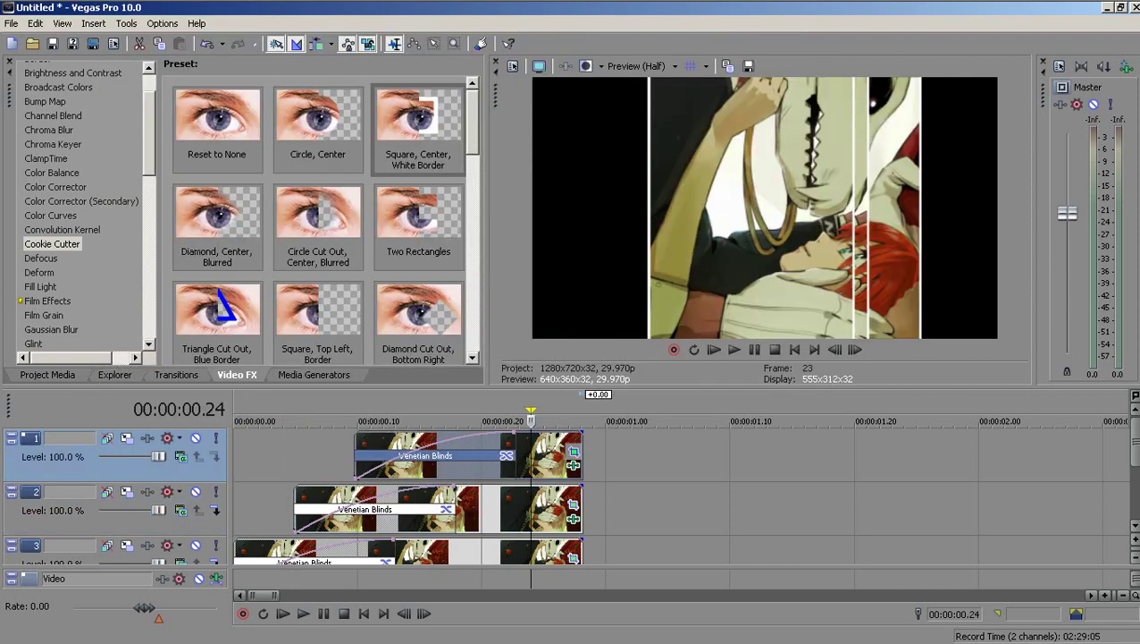
pyautogui.click(573, 451)
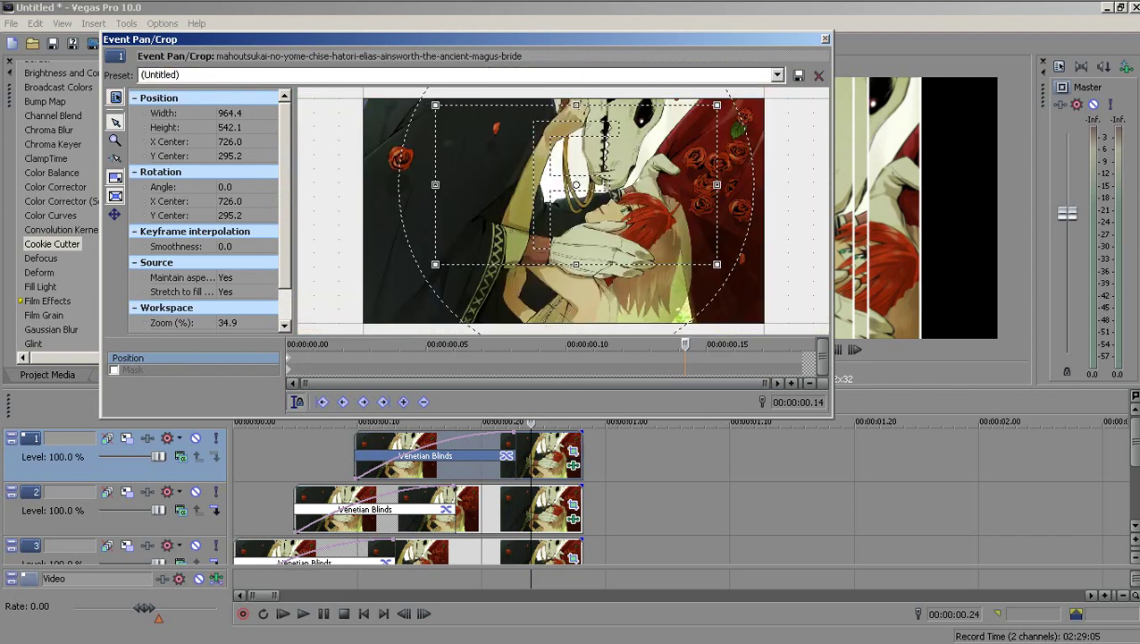
pyautogui.scroll(3, 577, 185)
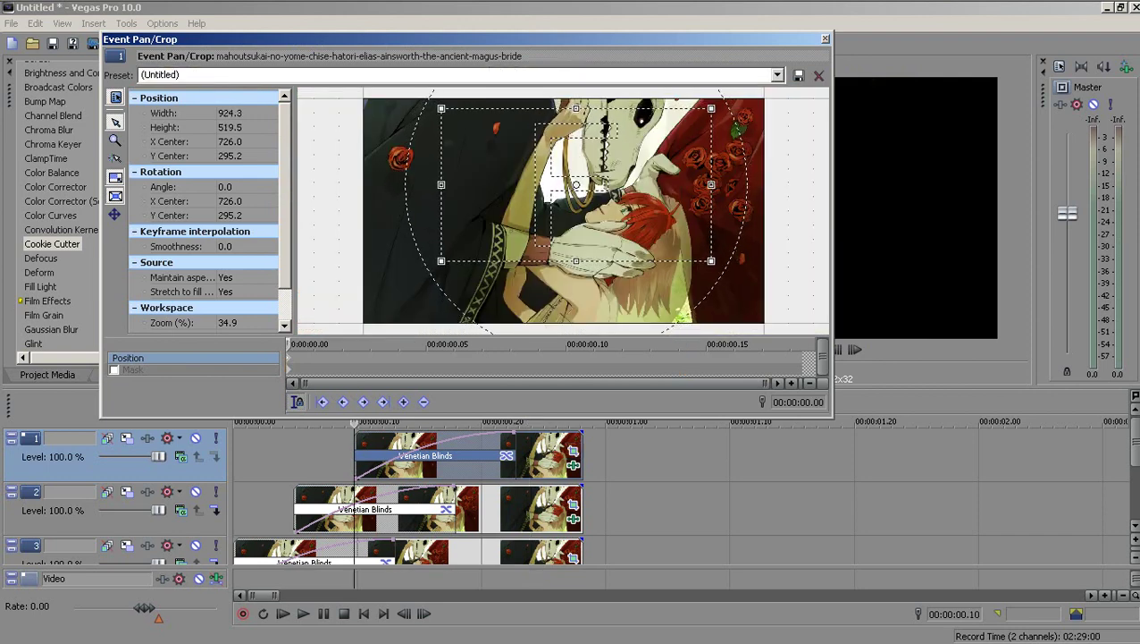
pyautogui.scroll(1, 577, 185)
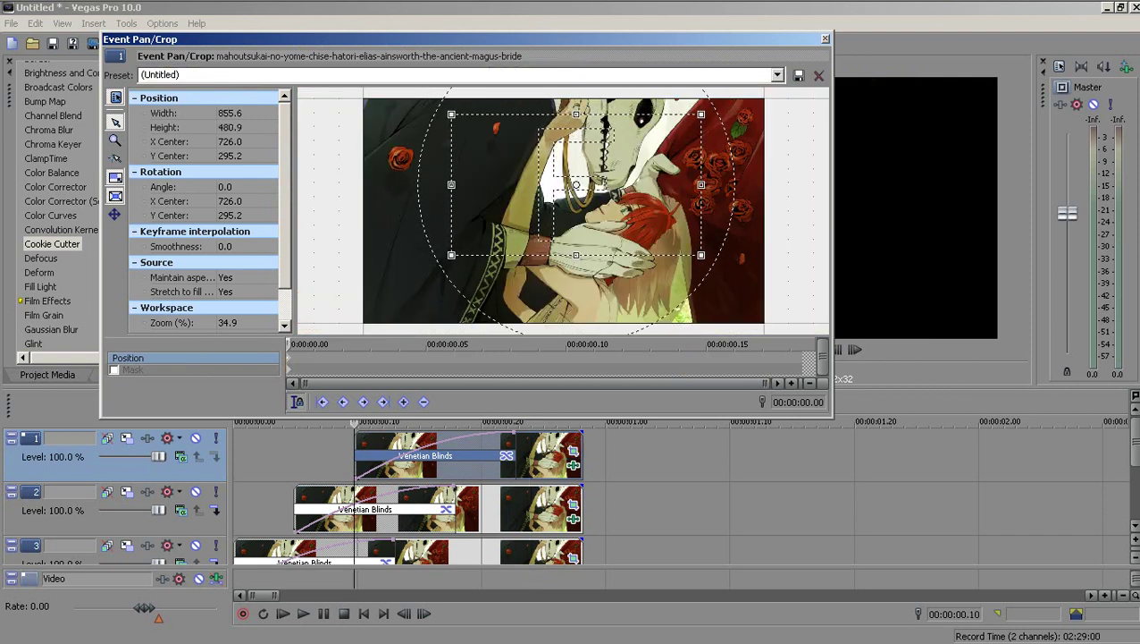
pyautogui.click(825, 40)
# Step: Play back the clip from its start to review the new crops
pyautogui.moveTo(596, 460); pyautogui.dragTo(216, 459)
pyautogui.click(283, 459)
pyautogui.press('space')
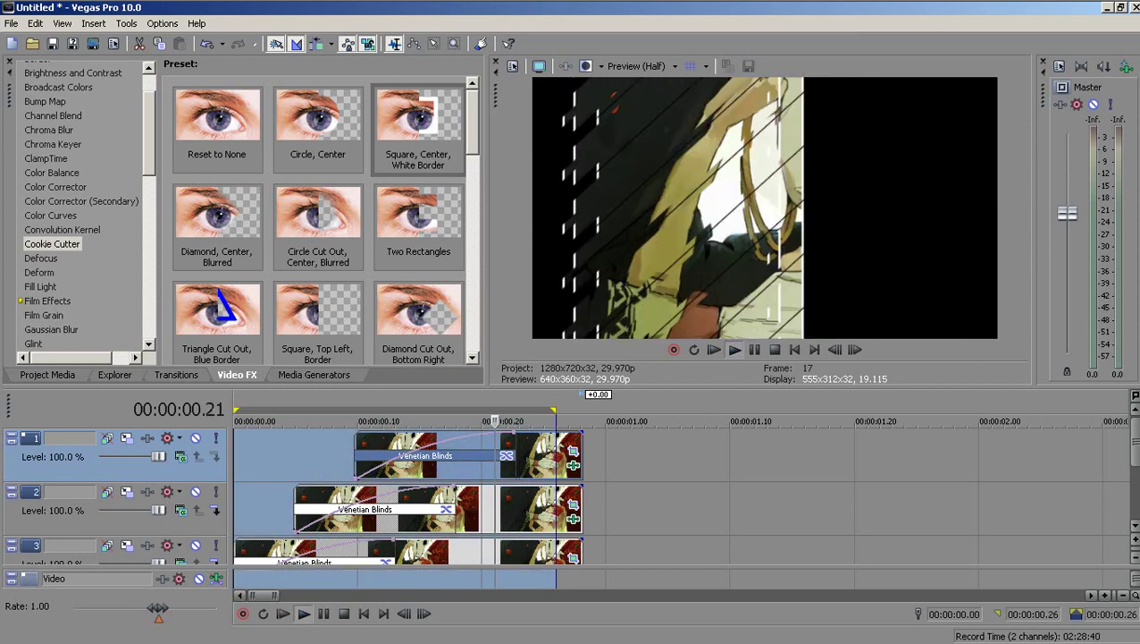
# Step: Check the track 2 event's crop and reduce the track 1 event's crop to about 695.2 × 390.8
pyautogui.click(572, 505)
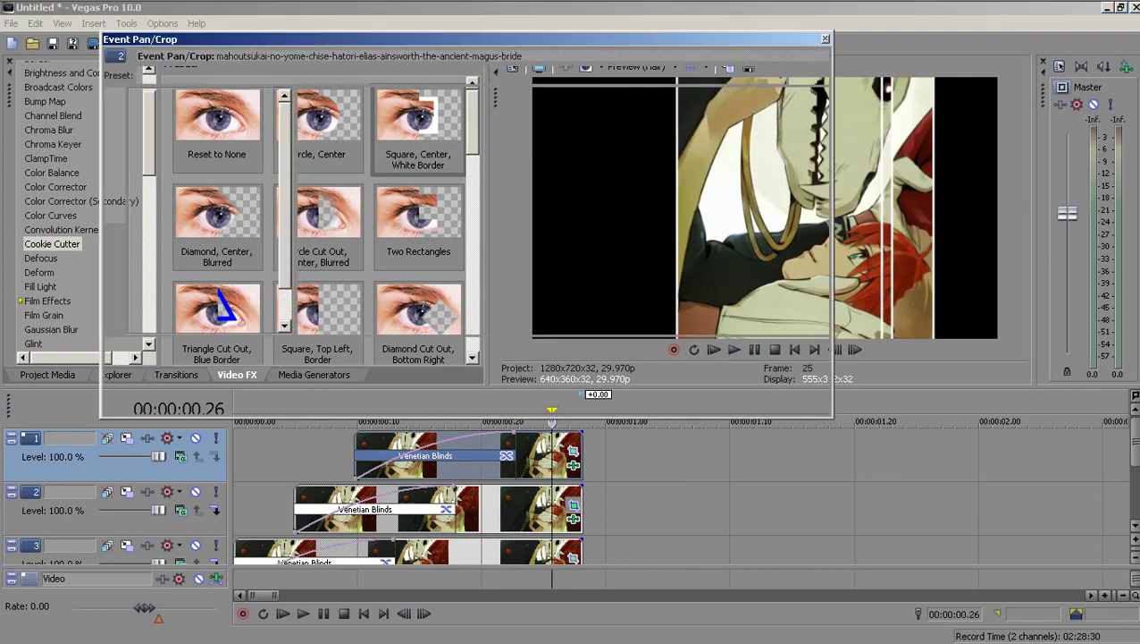
pyautogui.click(551, 509)
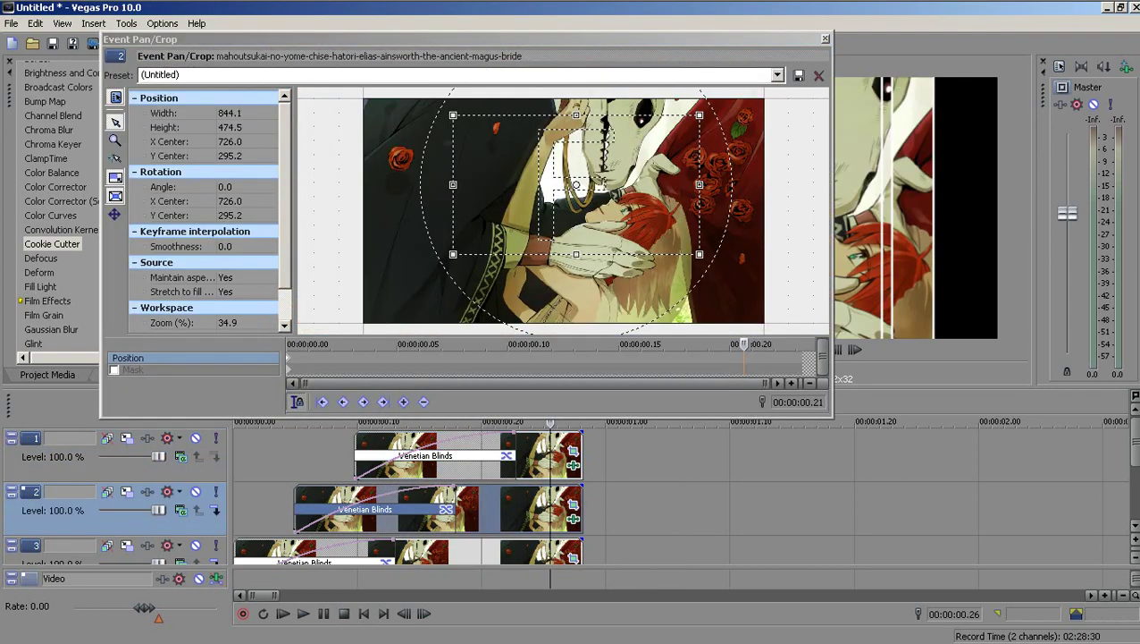
pyautogui.click(289, 345)
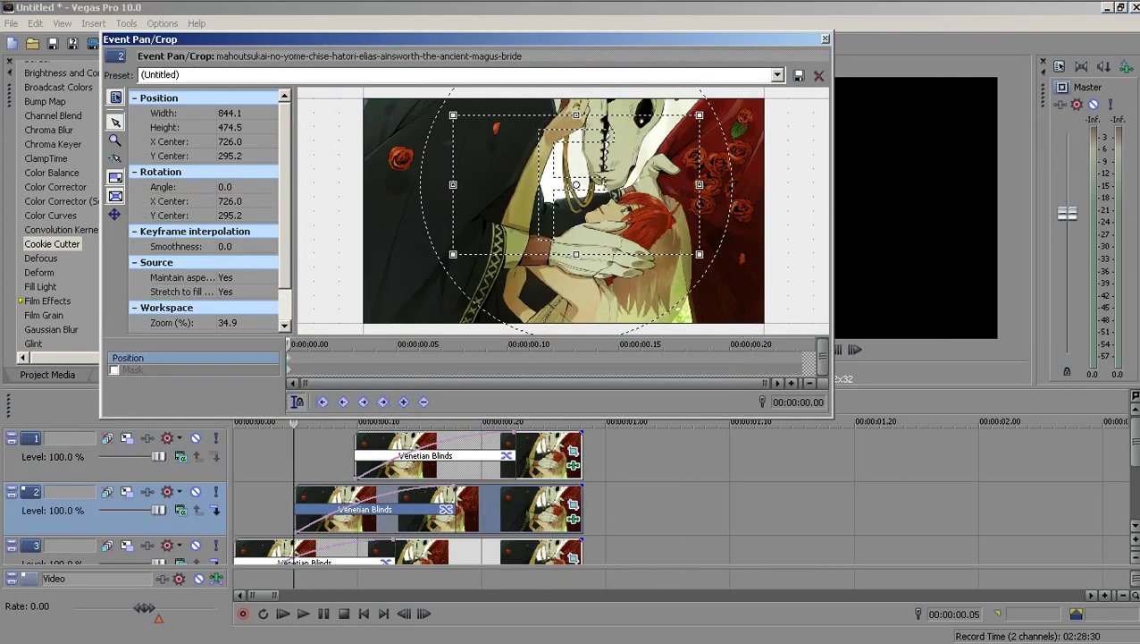
pyautogui.click(573, 450)
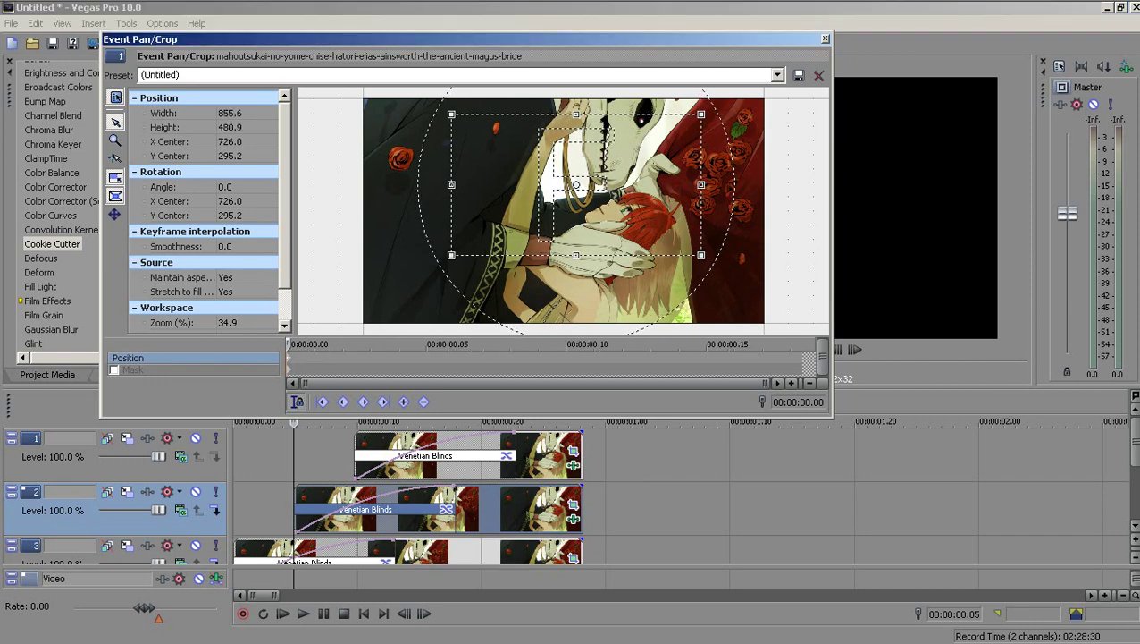
pyautogui.moveTo(701, 255); pyautogui.dragTo(679, 242)
pyautogui.click(495, 459)
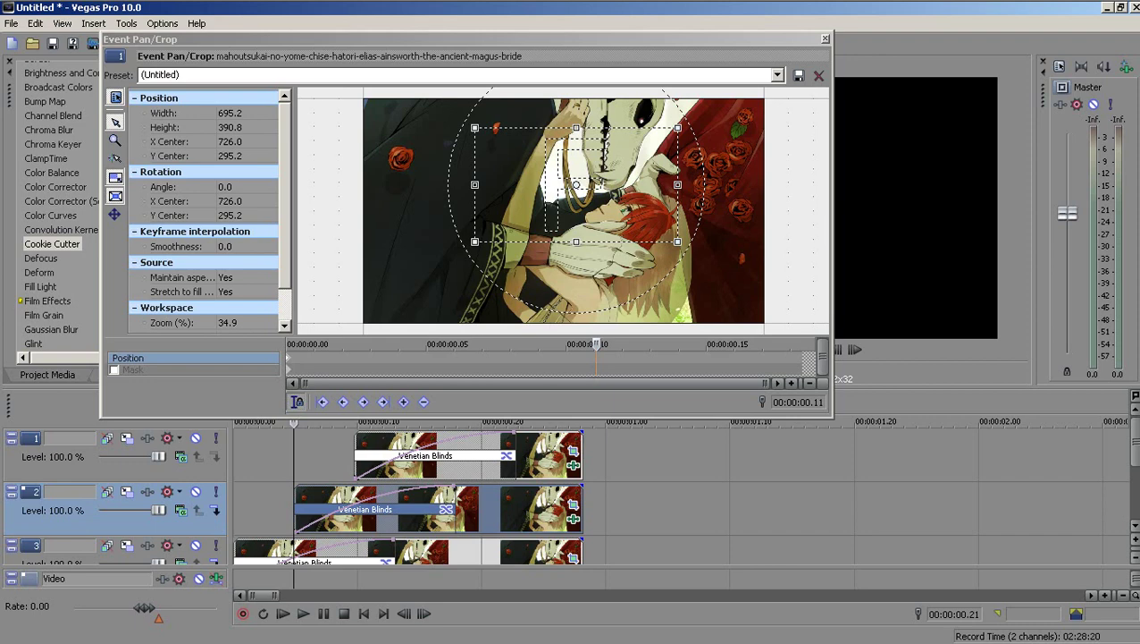
# Step: Inspect the track 2 event's crop again, close the crop settings, and preview the full three-track clip
pyautogui.click(569, 512)
pyautogui.click(573, 505)
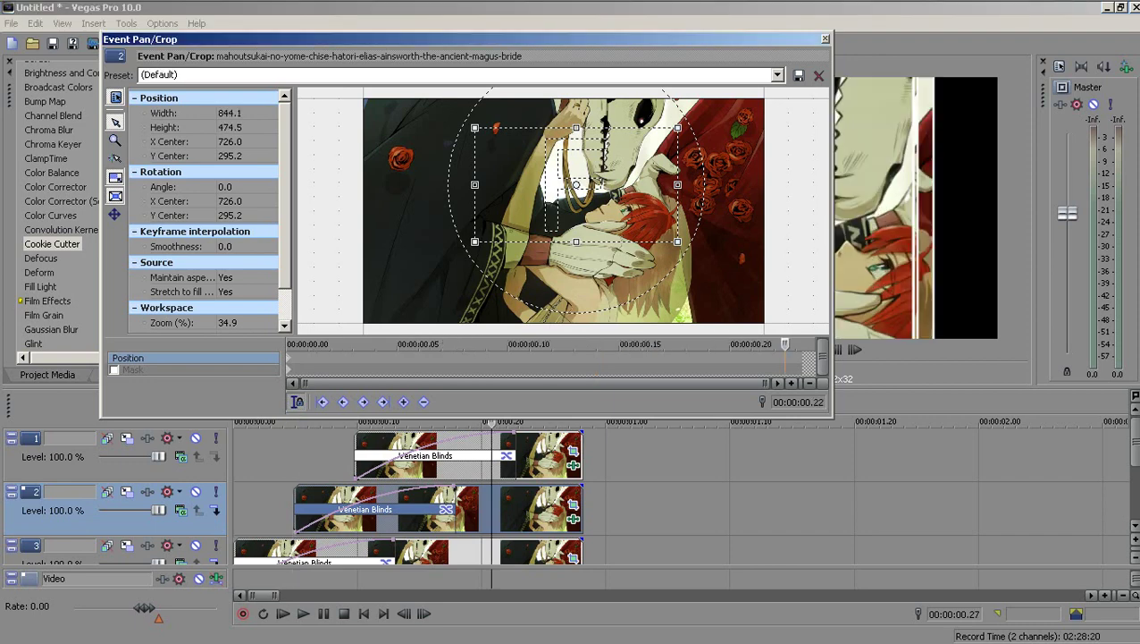
pyautogui.click(573, 558)
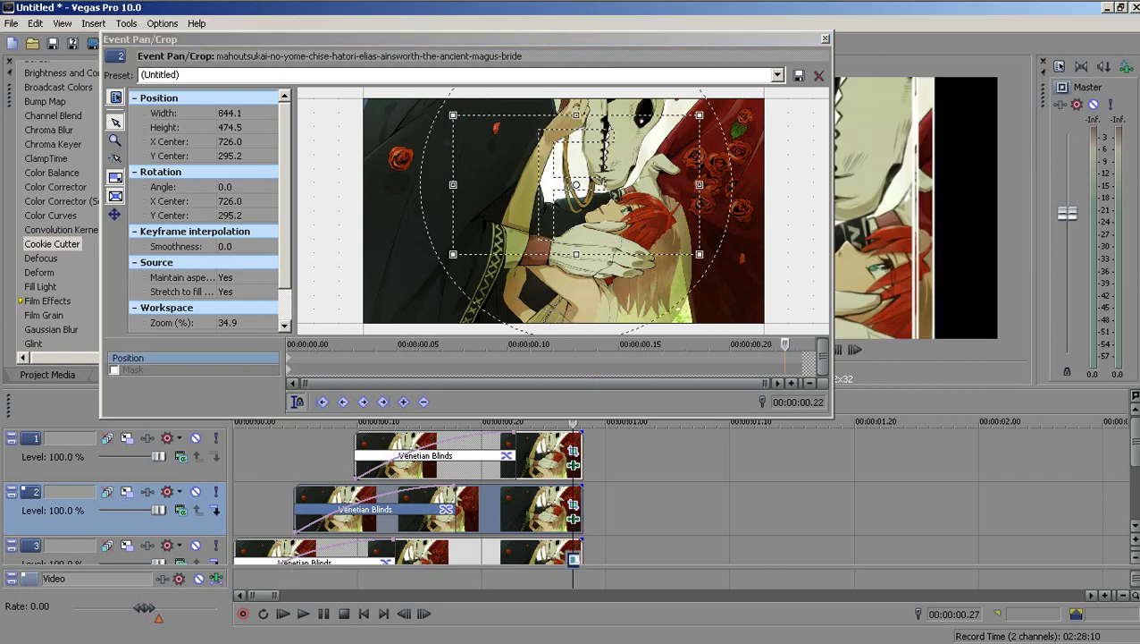
pyautogui.click(825, 39)
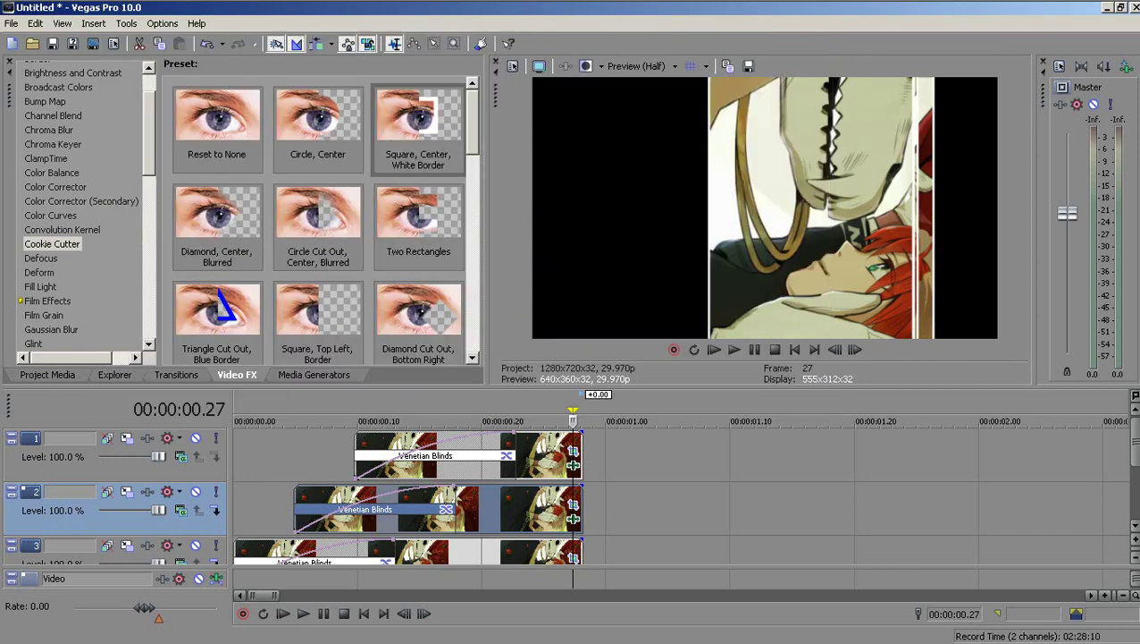
pyautogui.moveTo(366, 510); pyautogui.dragTo(234, 510)
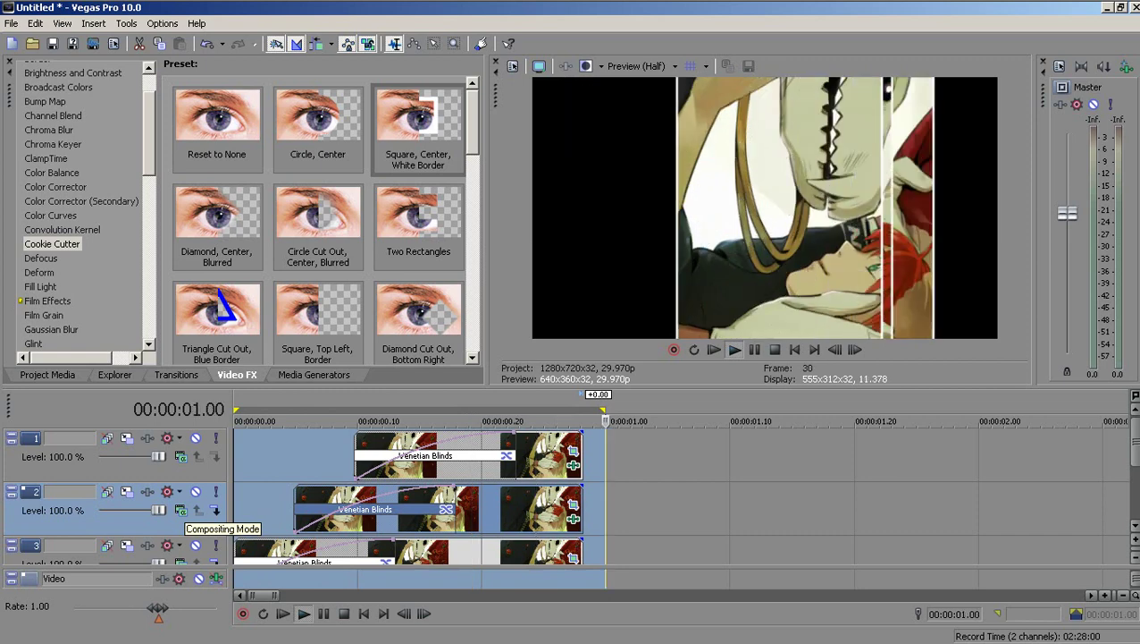
# Step: Play the clip from near its start, then select the first second across the tracks and replay it
pyautogui.click(244, 508)
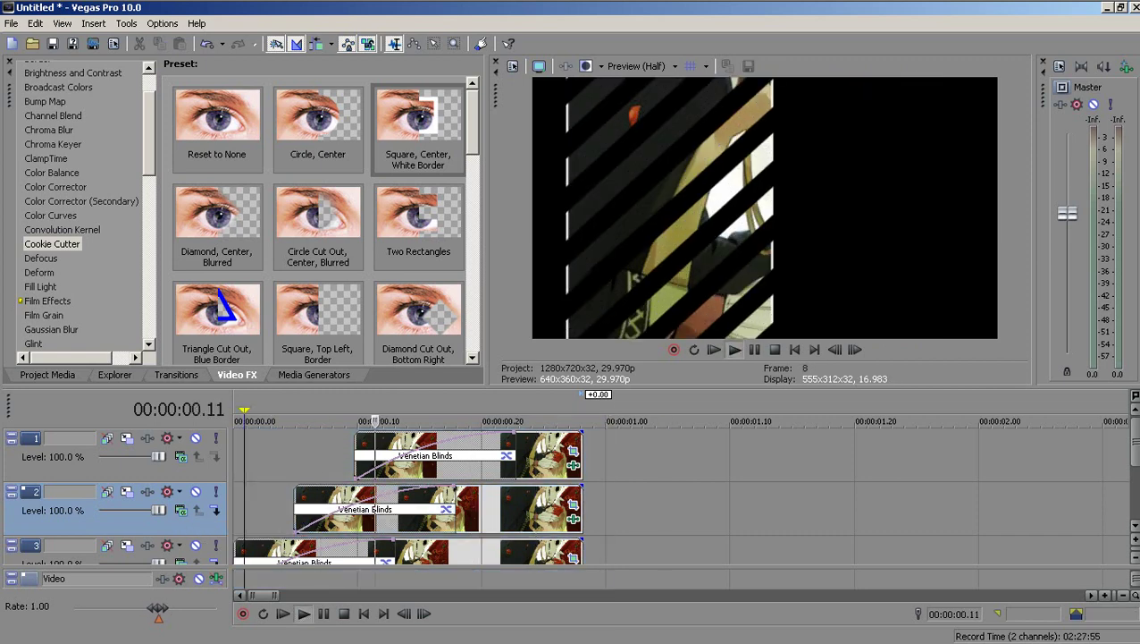
pyautogui.moveTo(615, 509); pyautogui.dragTo(234, 510)
pyautogui.click(235, 509)
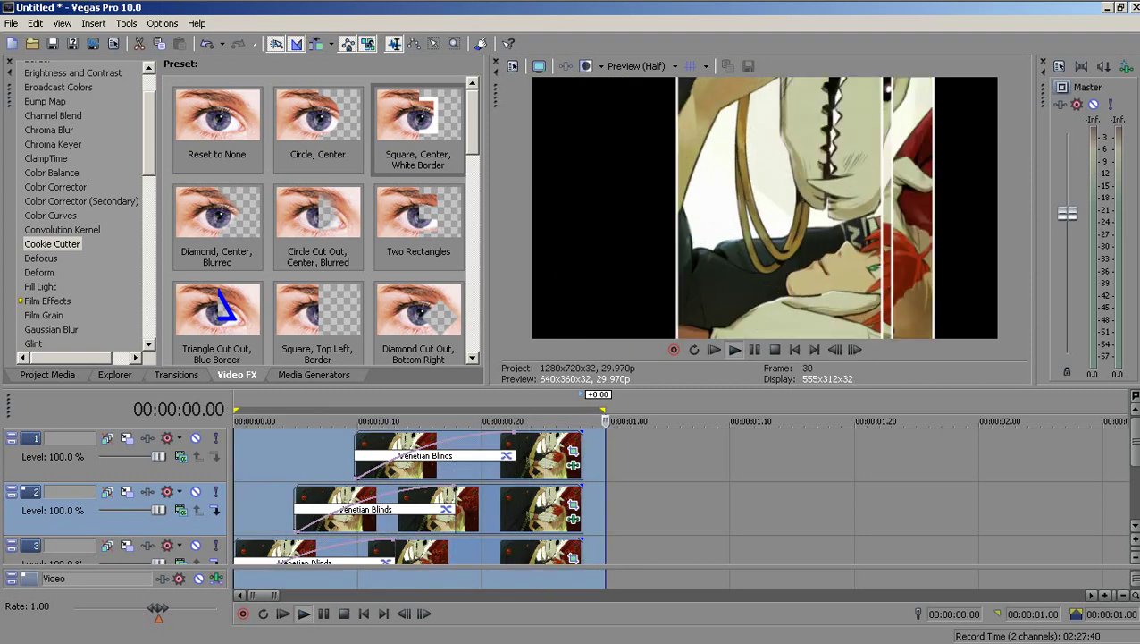
# Step: Extend the ends of the events on tracks 1, 2 and 3 by 6 frames each
pyautogui.moveTo(582, 447); pyautogui.dragTo(651, 447)
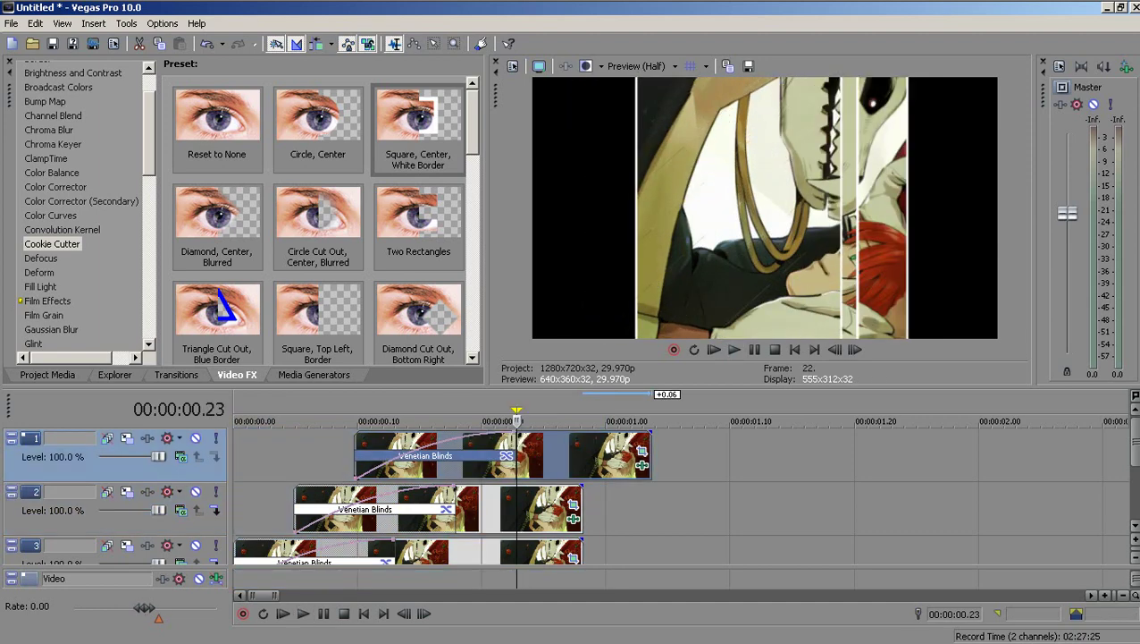
pyautogui.press('space')
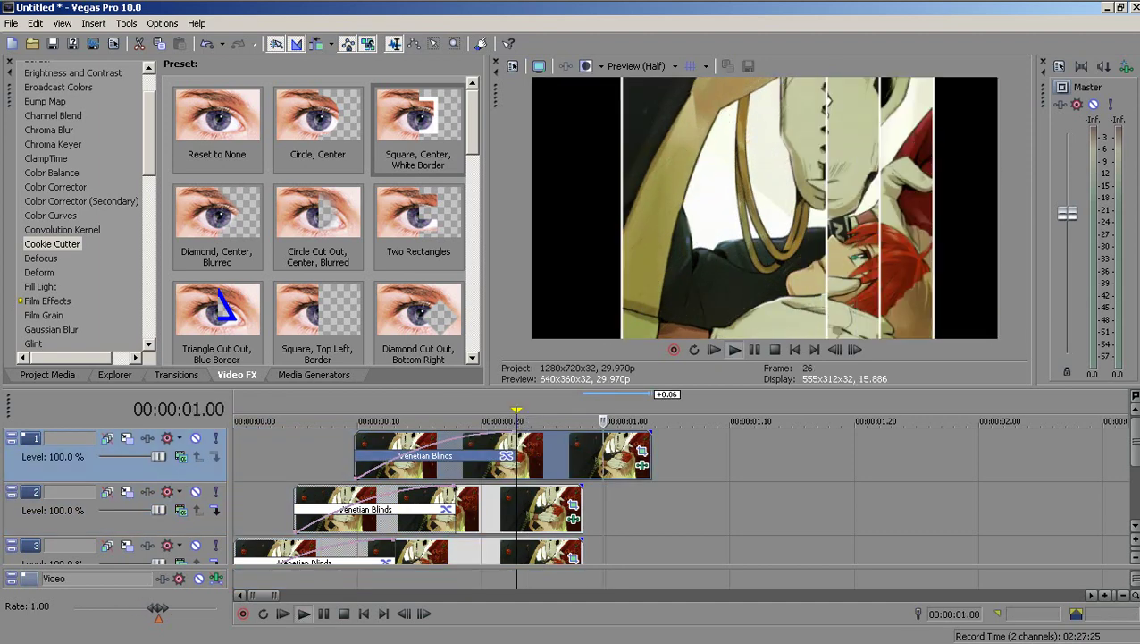
pyautogui.press('Return')
pyautogui.moveTo(582, 509); pyautogui.dragTo(650, 510)
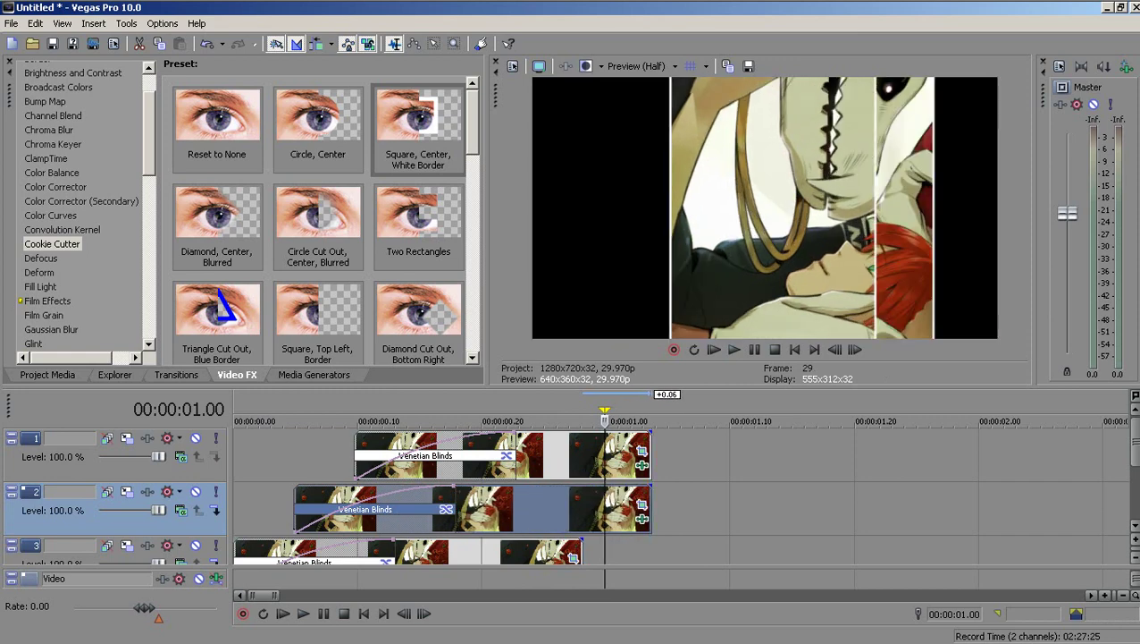
pyautogui.moveTo(582, 551); pyautogui.dragTo(650, 551)
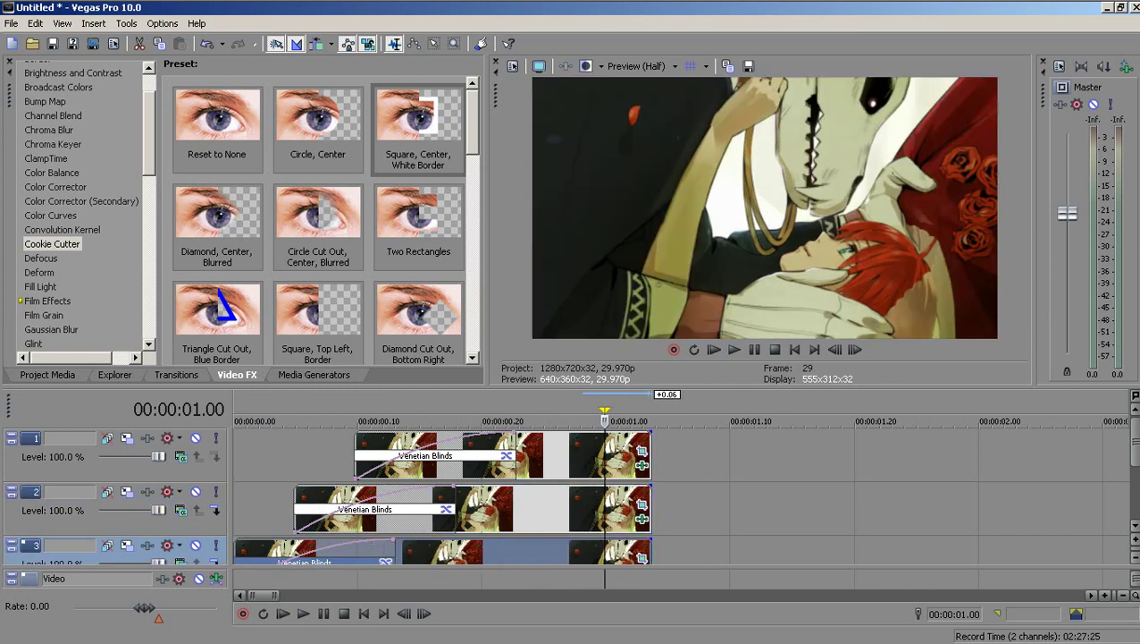
# Step: Set the preview quality to Preview (Auto) and play back the selected range from the start to 00:00:01.06
pyautogui.moveTo(681, 413); pyautogui.dragTo(234, 413)
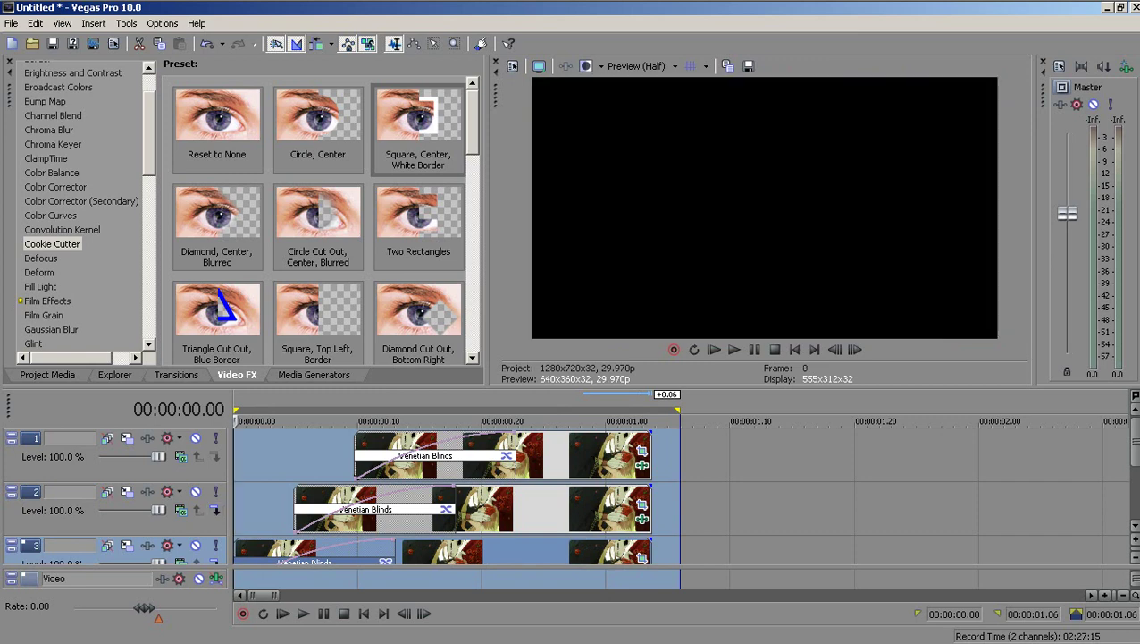
pyautogui.click(675, 66)
pyautogui.moveTo(645, 102)
pyautogui.click(715, 102)
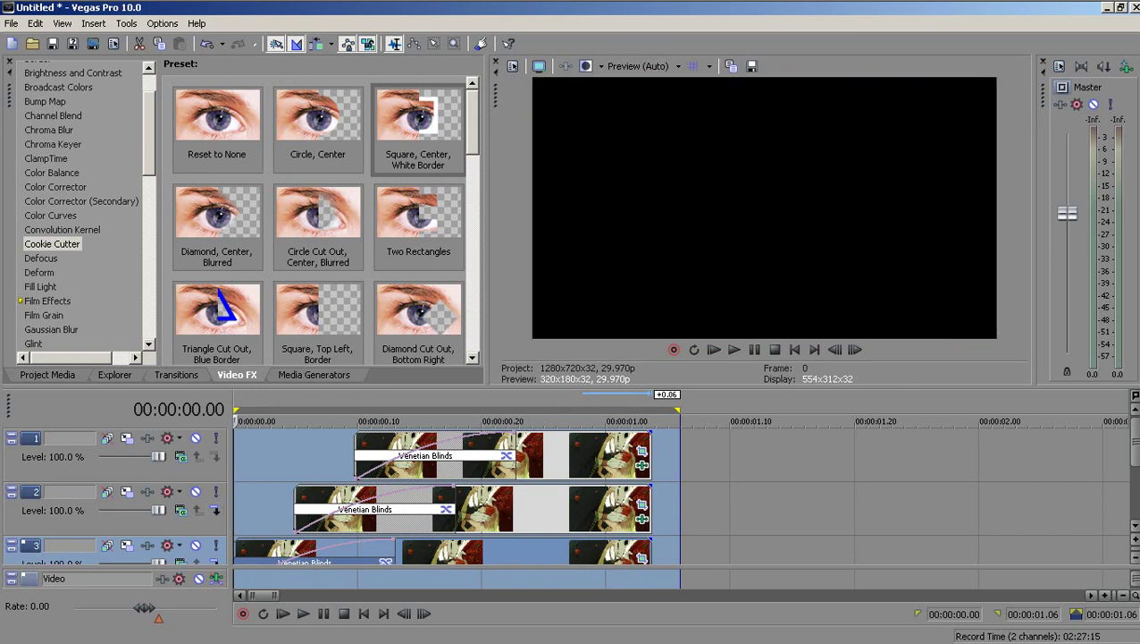
pyautogui.press('space')
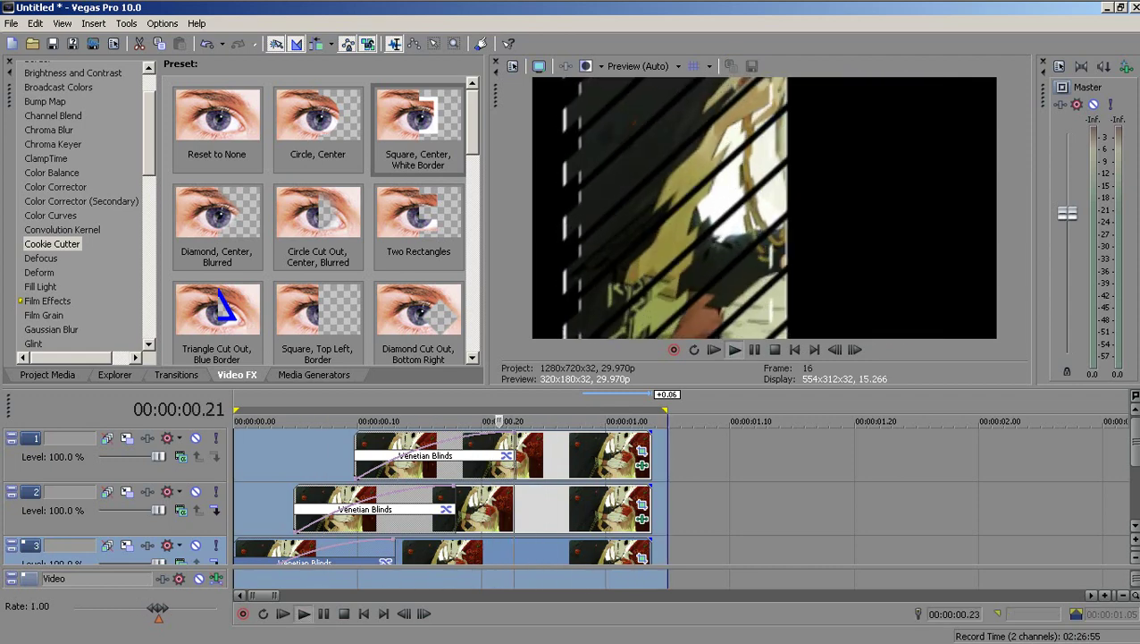
pyautogui.press('space')
# Step: Lengthen the events on tracks 1, 2 and 3 by another 3 frames at their ends
pyautogui.moveTo(652, 456); pyautogui.dragTo(684, 455)
pyautogui.moveTo(652, 509); pyautogui.dragTo(682, 510)
pyautogui.moveTo(652, 550); pyautogui.dragTo(684, 550)
# Step: Select the range from the start to 00:00:01.09, review its playback, and place the playhead at about 00:00:00.07
pyautogui.moveTo(717, 420); pyautogui.dragTo(235, 420)
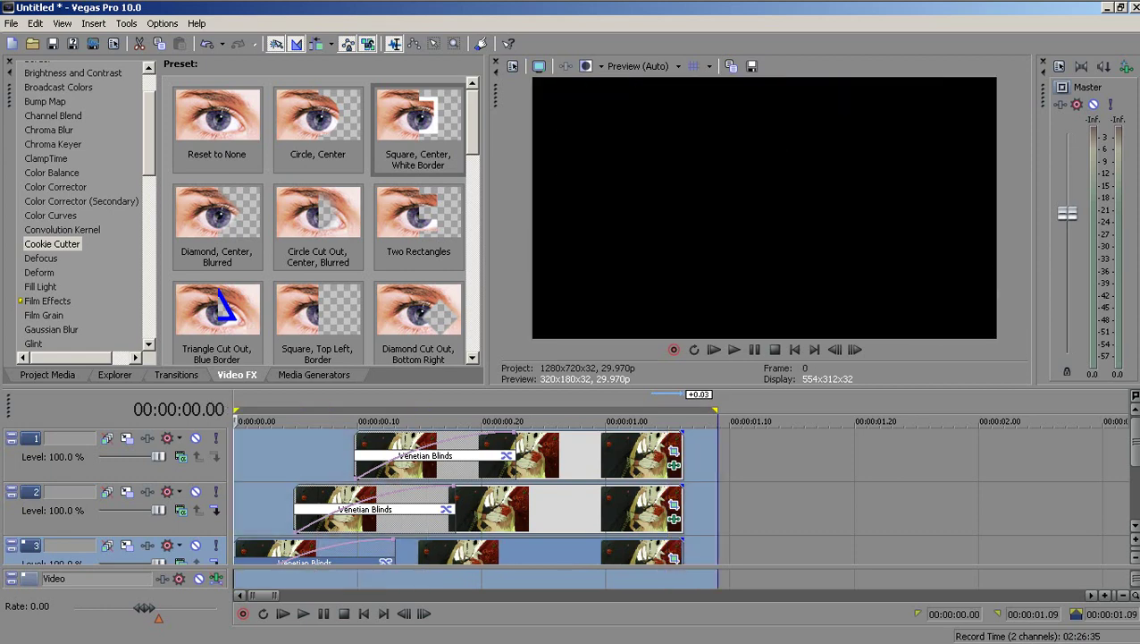
pyautogui.click(295, 420)
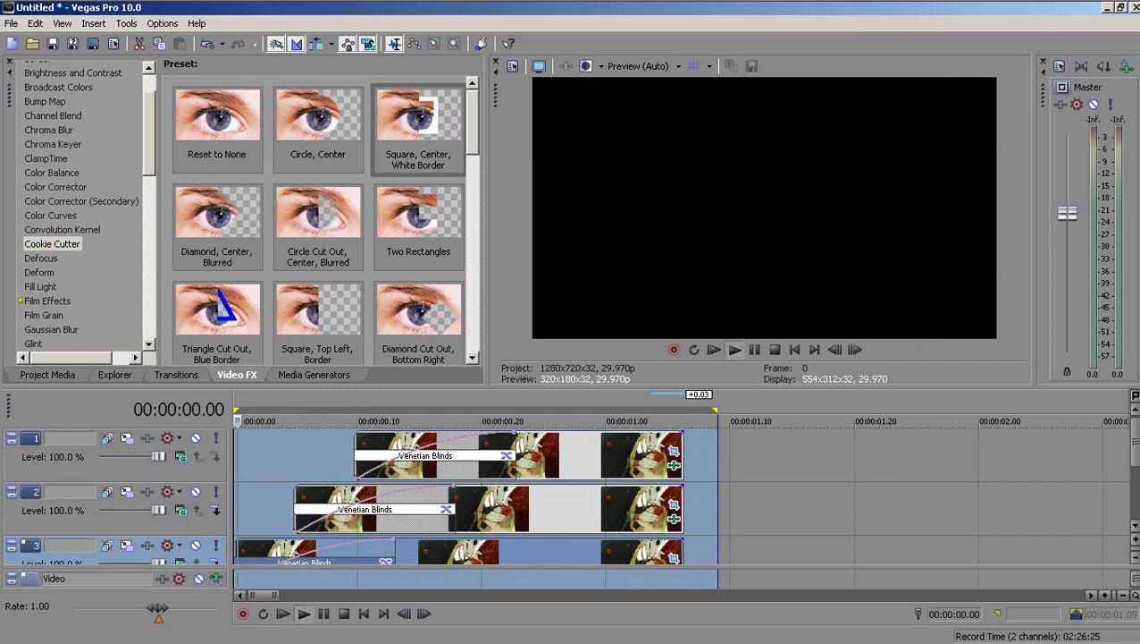
pyautogui.press('space')
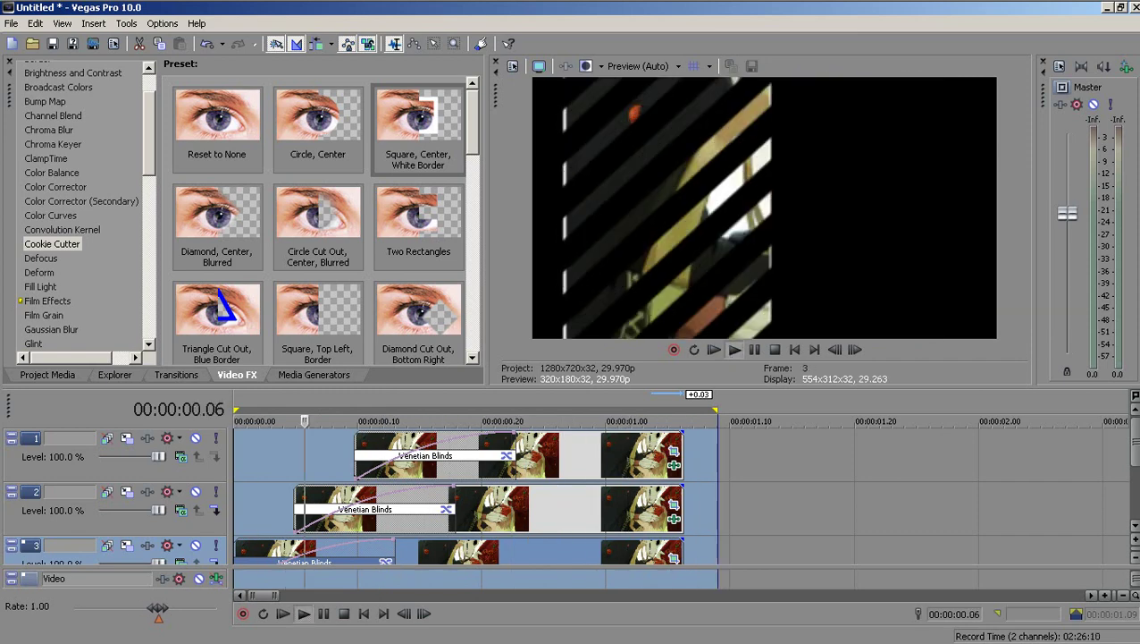
pyautogui.press('space')
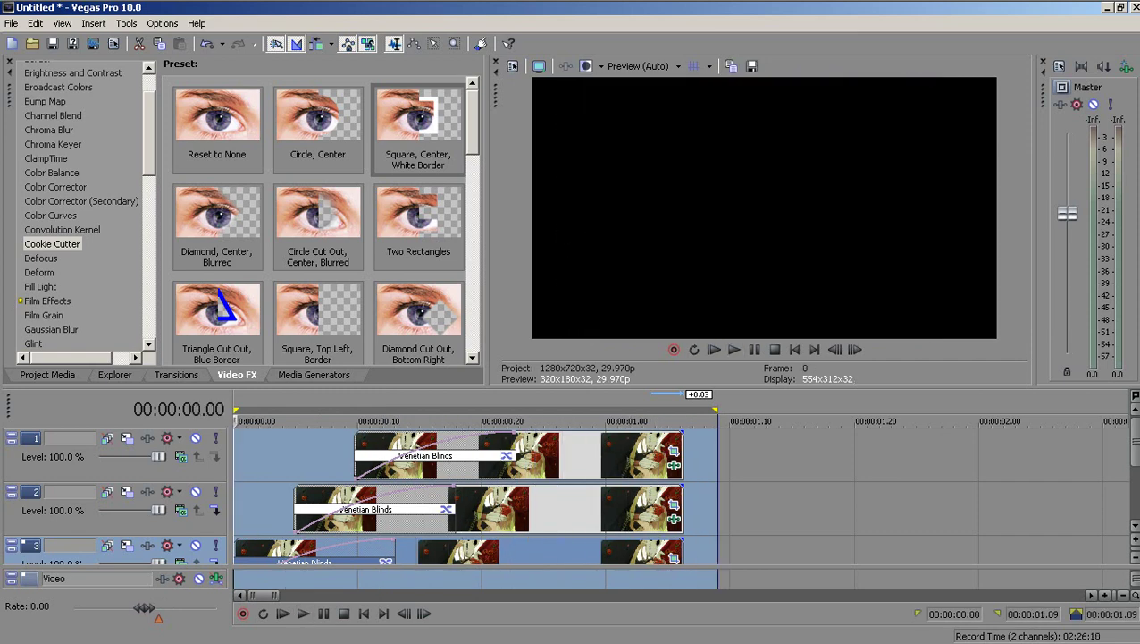
pyautogui.click(324, 456)
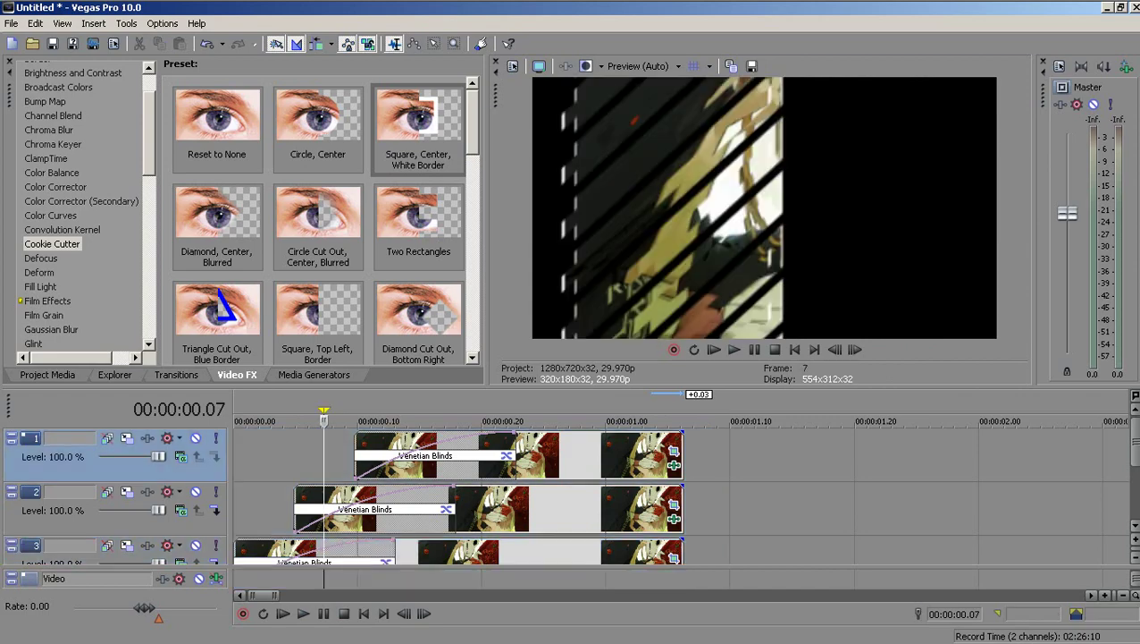